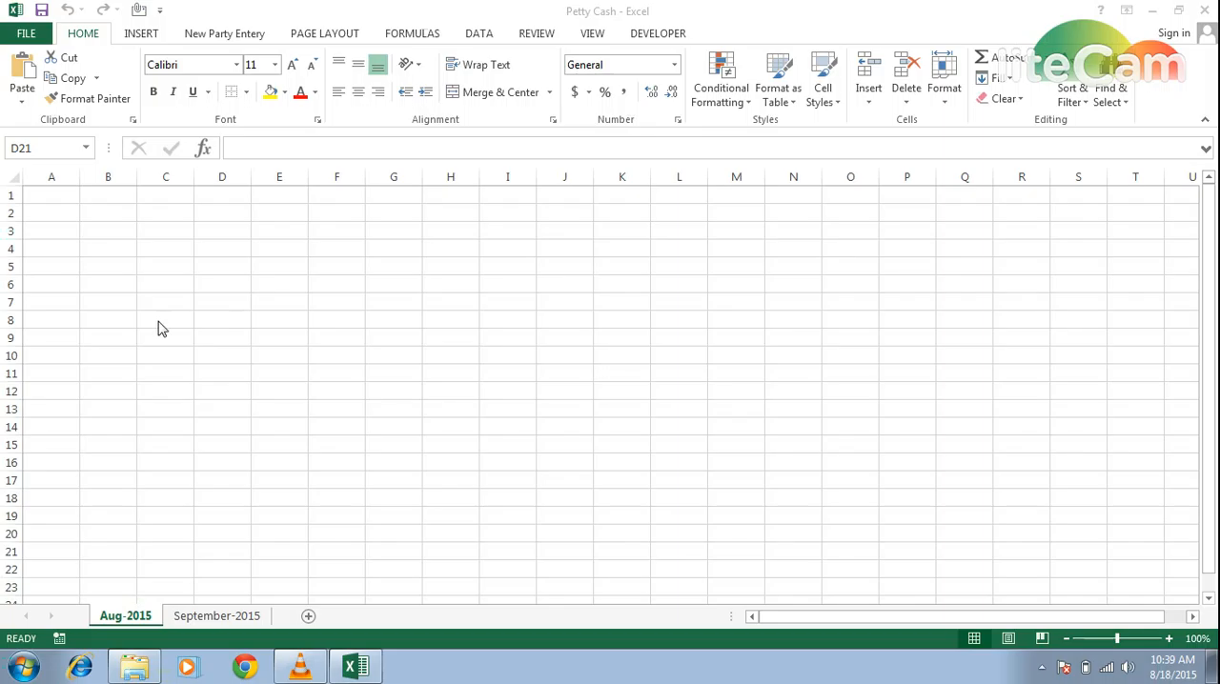
- Enter the title "Cash Management" in cell A1 of the Aug-2015 sheet
left_click(67, 189)
left_click(67, 194)
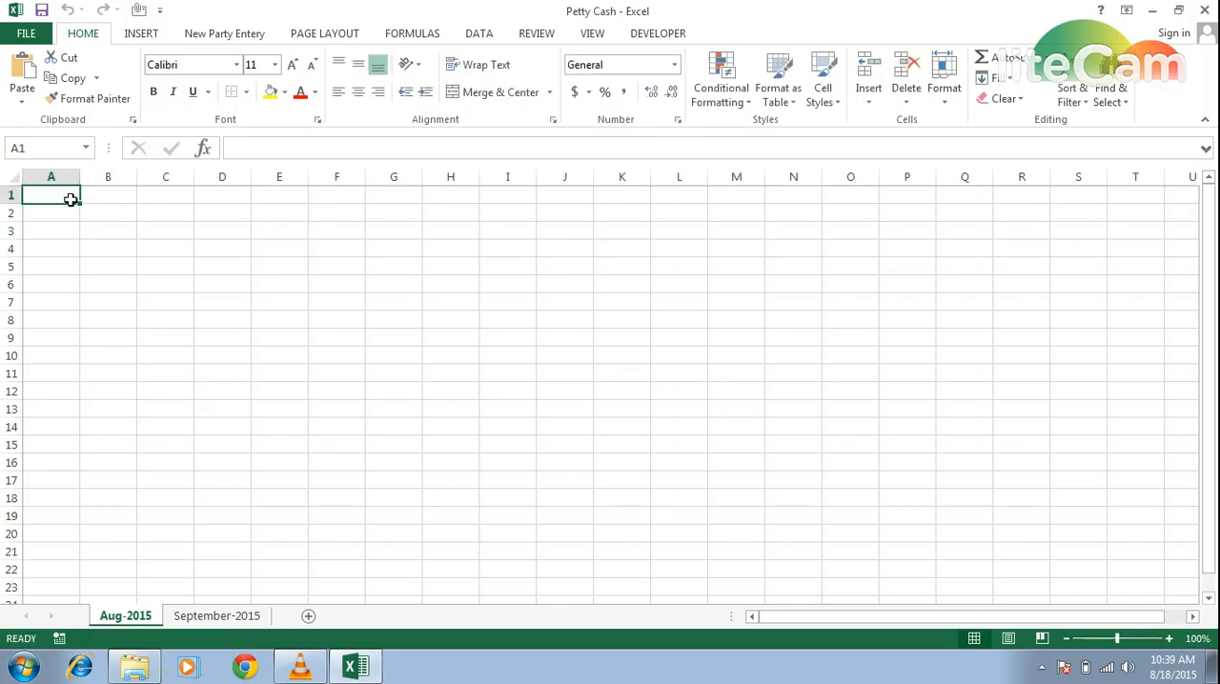
type("Cash m")
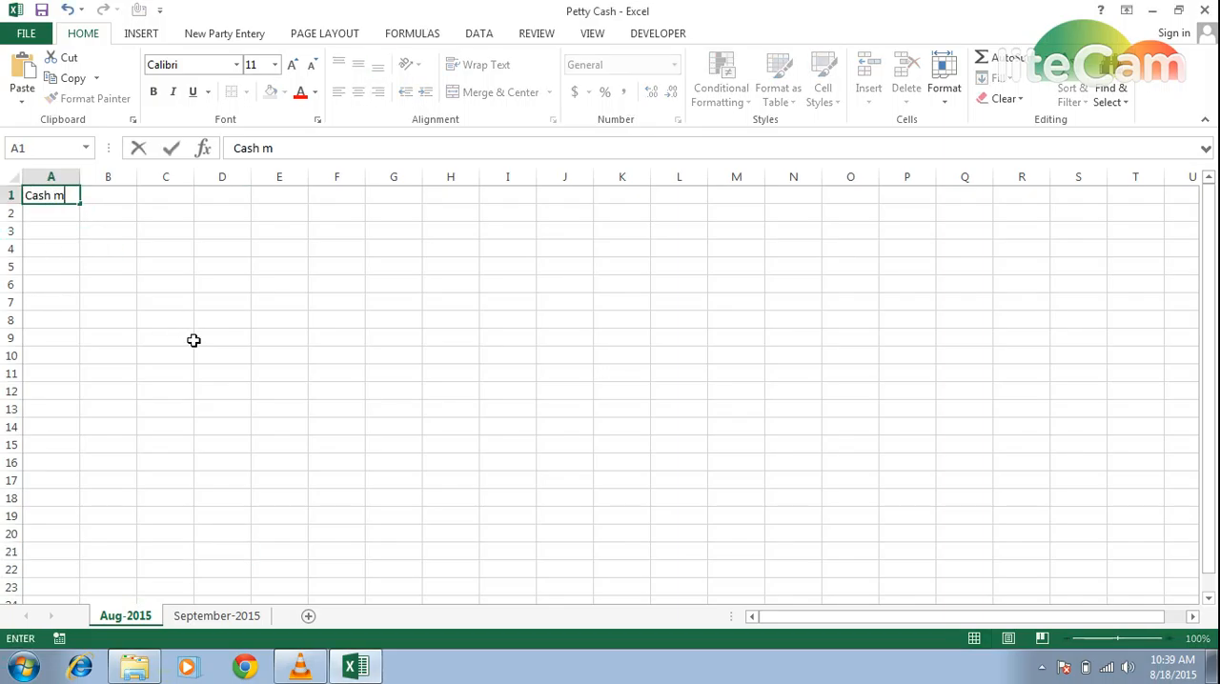
key("BackSpace")
type("Managema")
key("BackSpace")
type("ent")
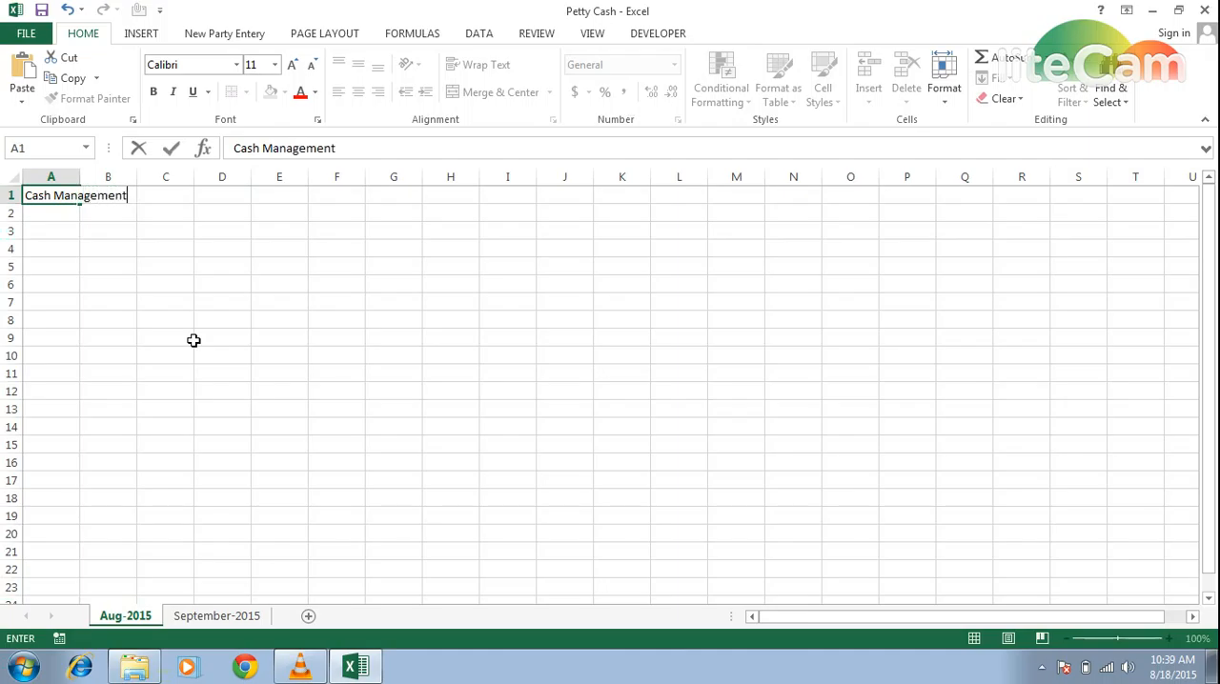
key("Return")
key("Return")
- Enter the label "Opening Balance" in B3 and the amount 50000 in D3
key("Right")
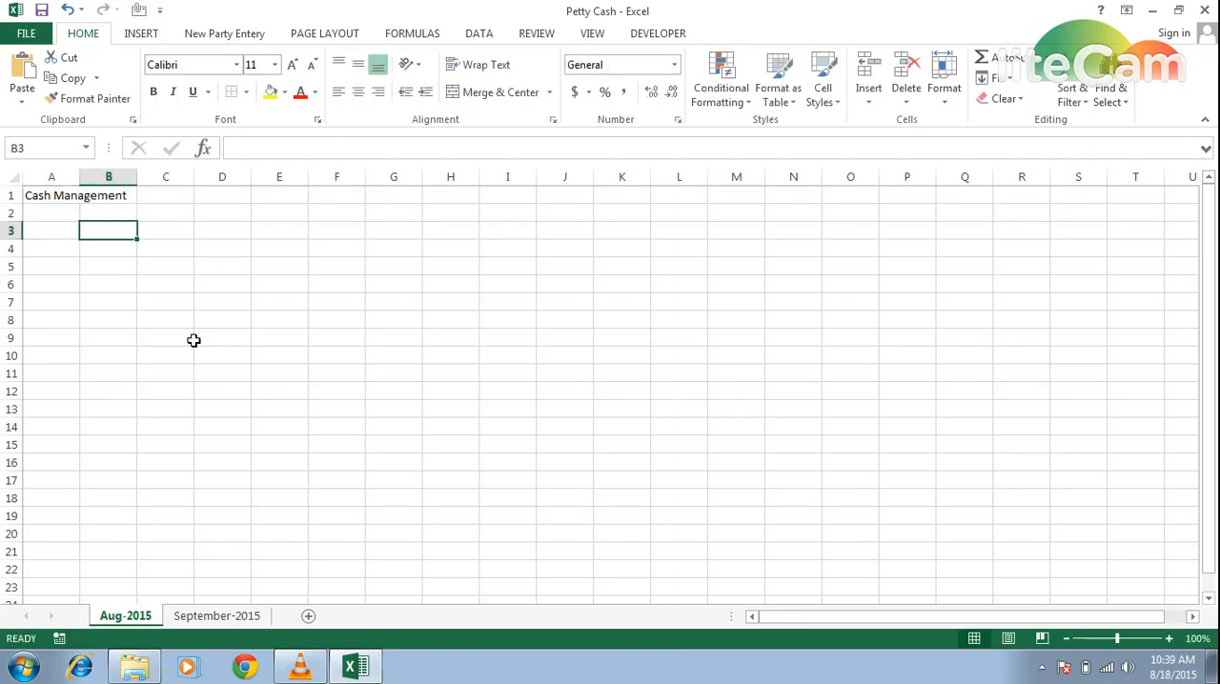
type("Opening B")
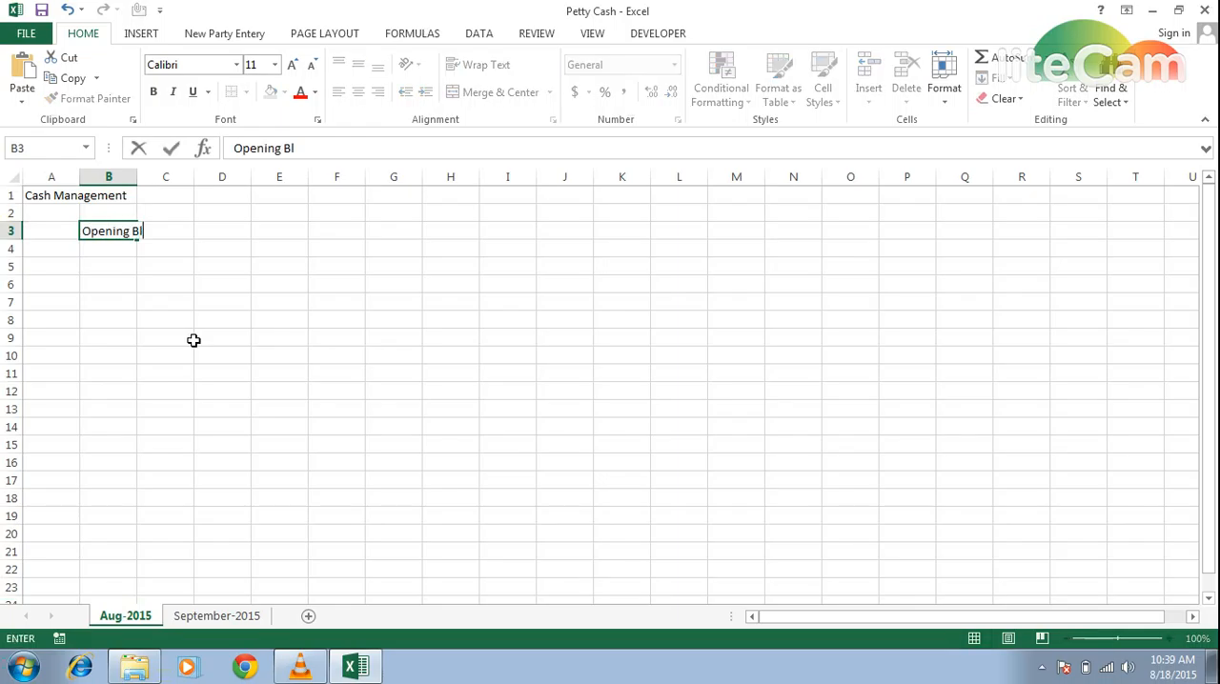
type("alance")
key("Right")
key("Right")
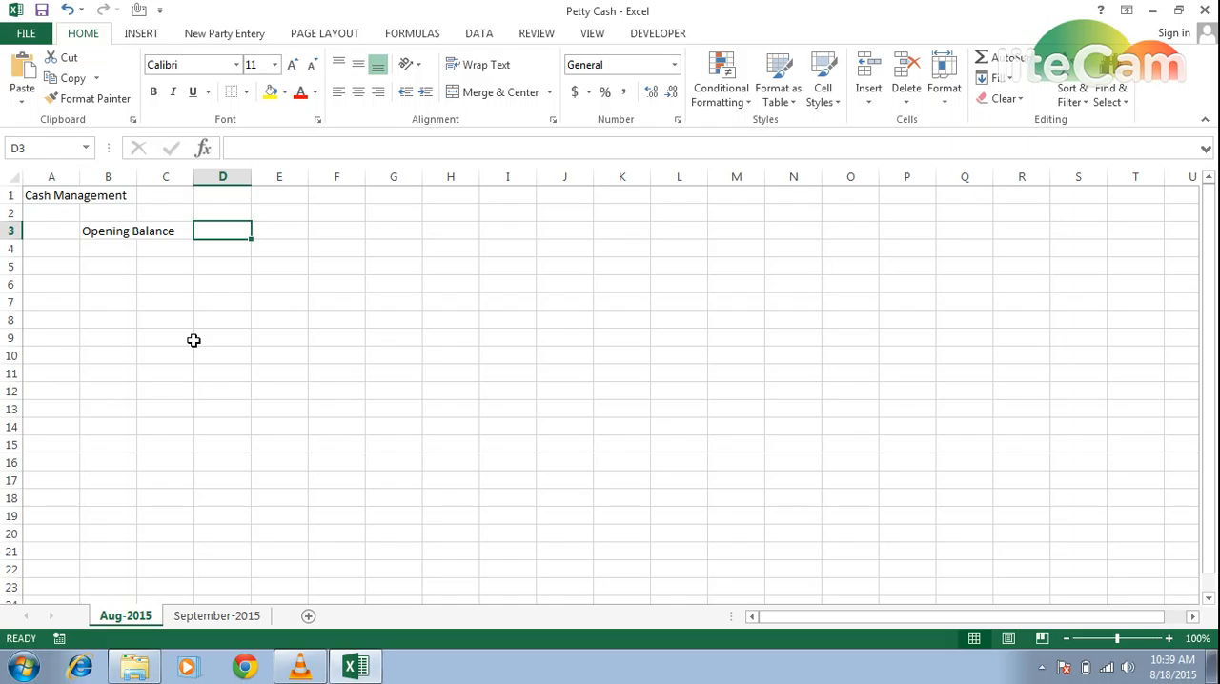
type("50000")
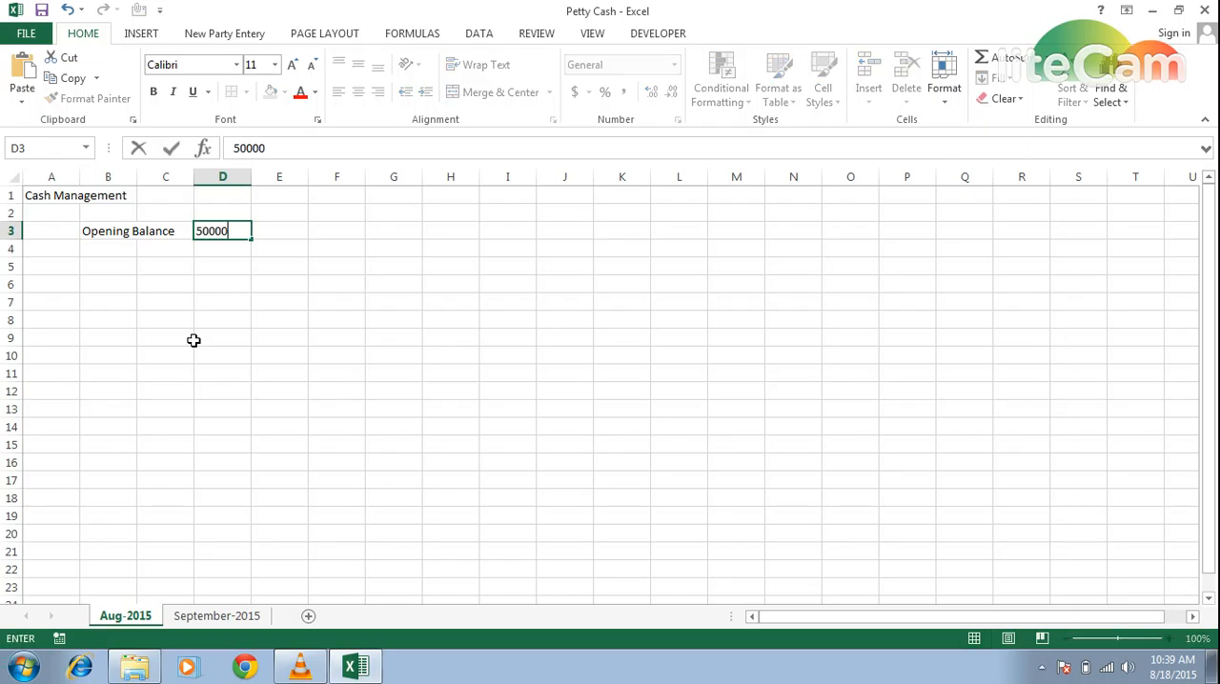
key("Return")
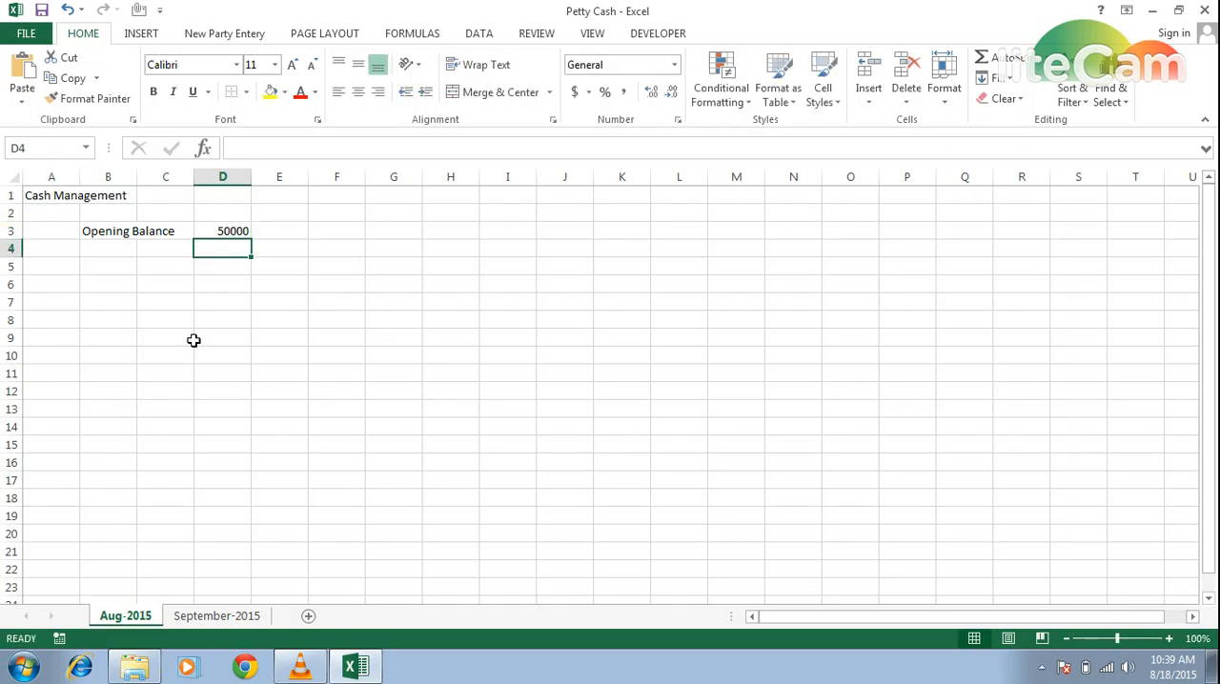
- Enter the column headers "Date" in A5 and "Vocher #" in B5
key("Left")
key("Left")
key("Down")
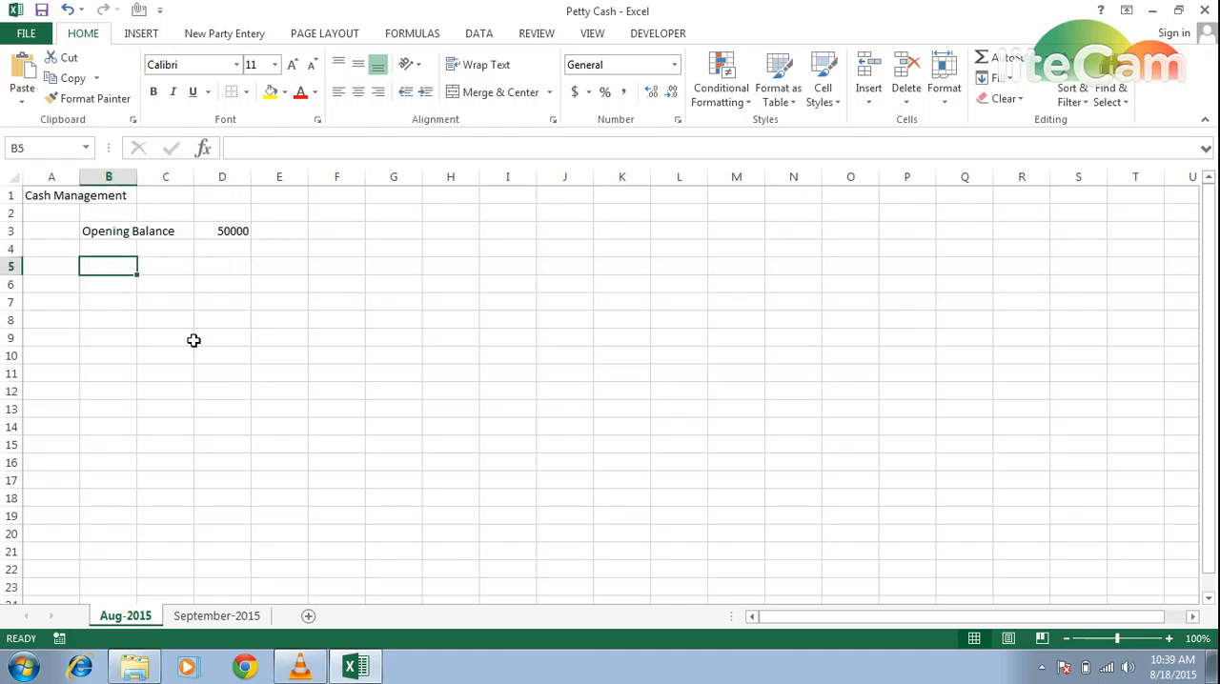
key("Left")
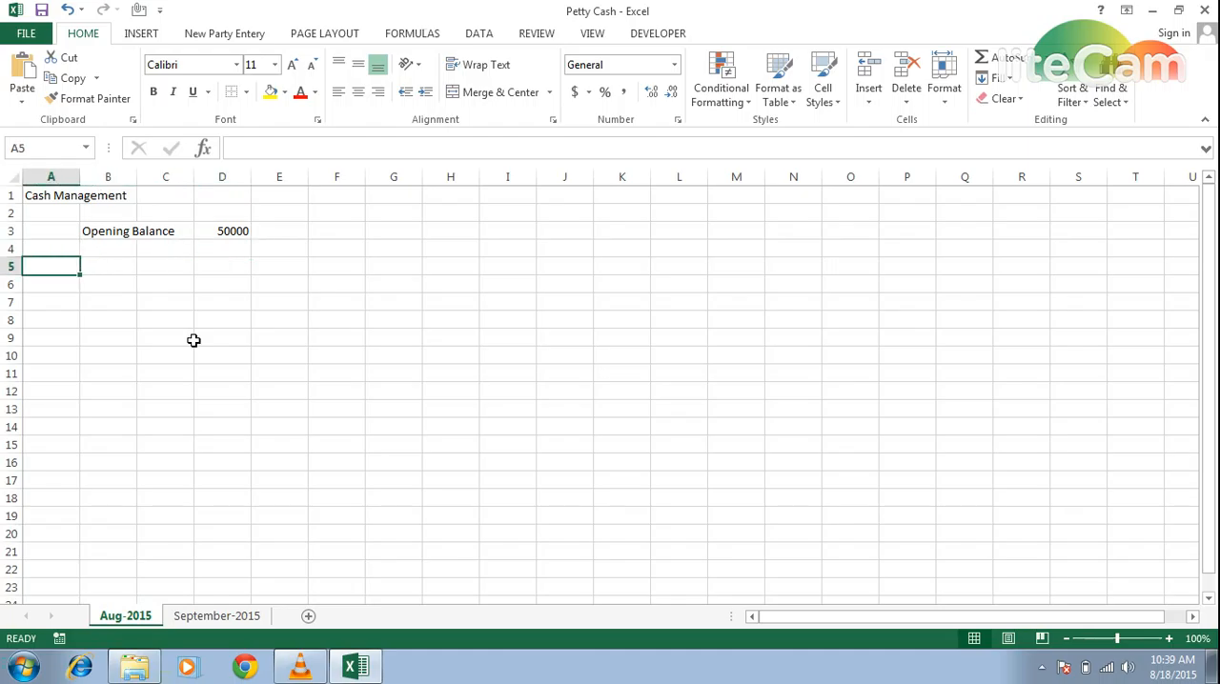
type("Date")
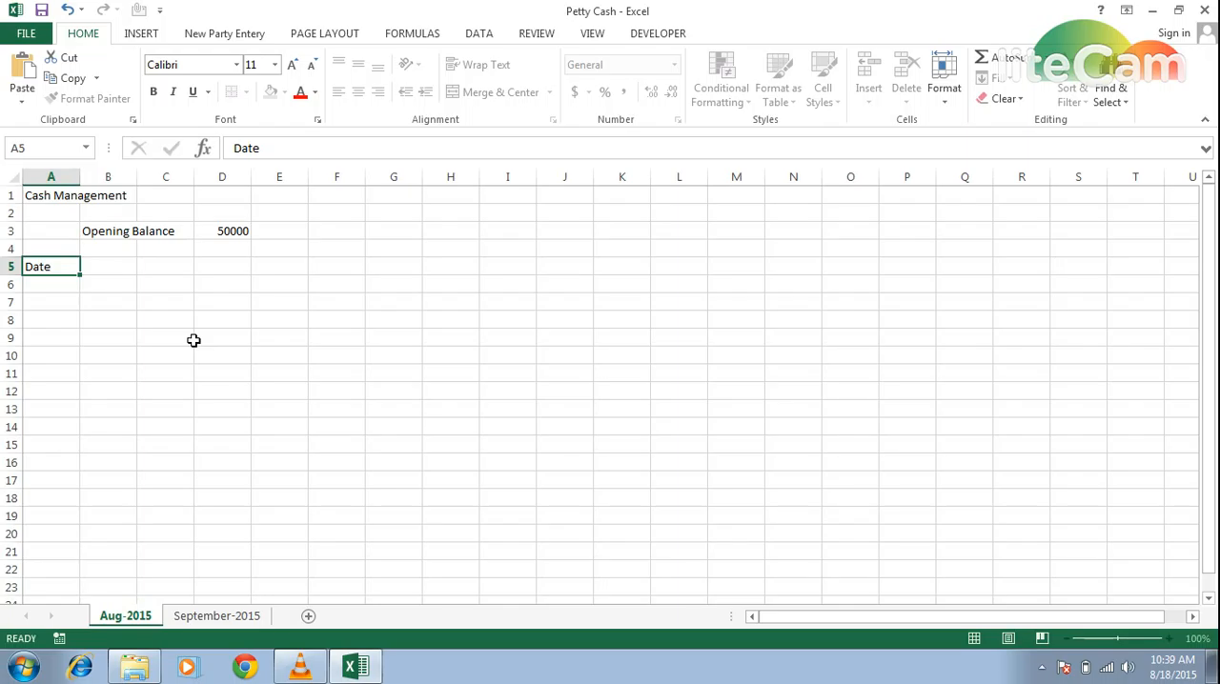
key("Right")
type("Vo")
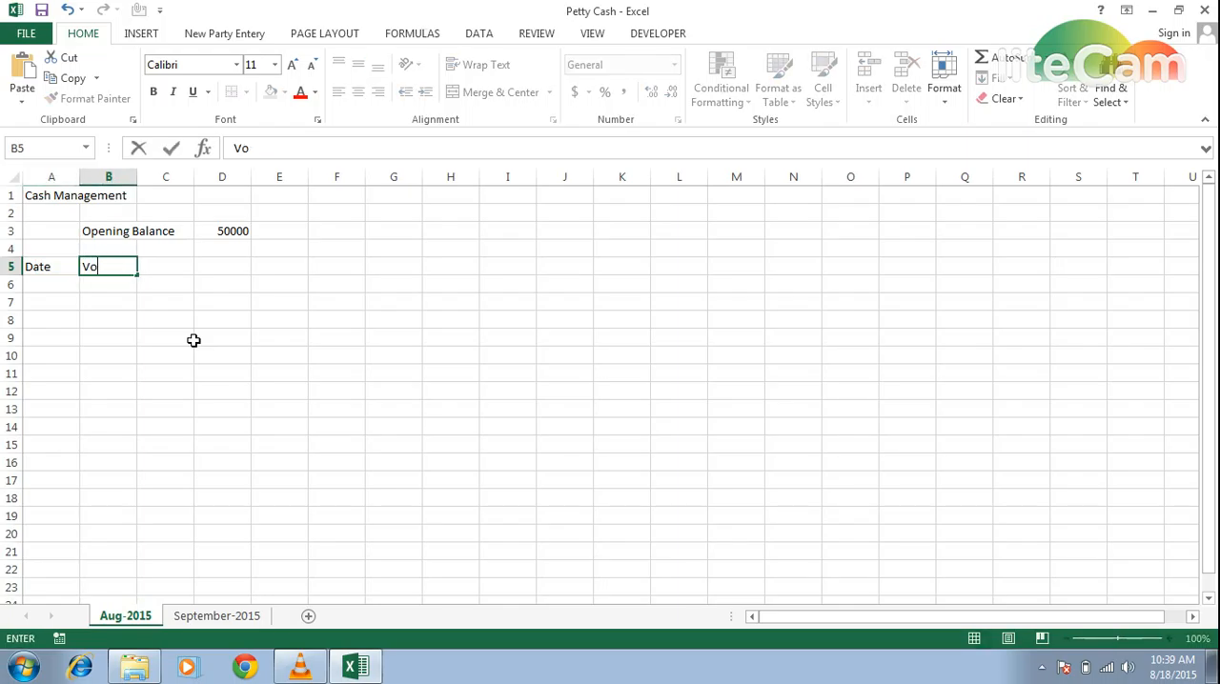
type("cher #")
key("Tab")
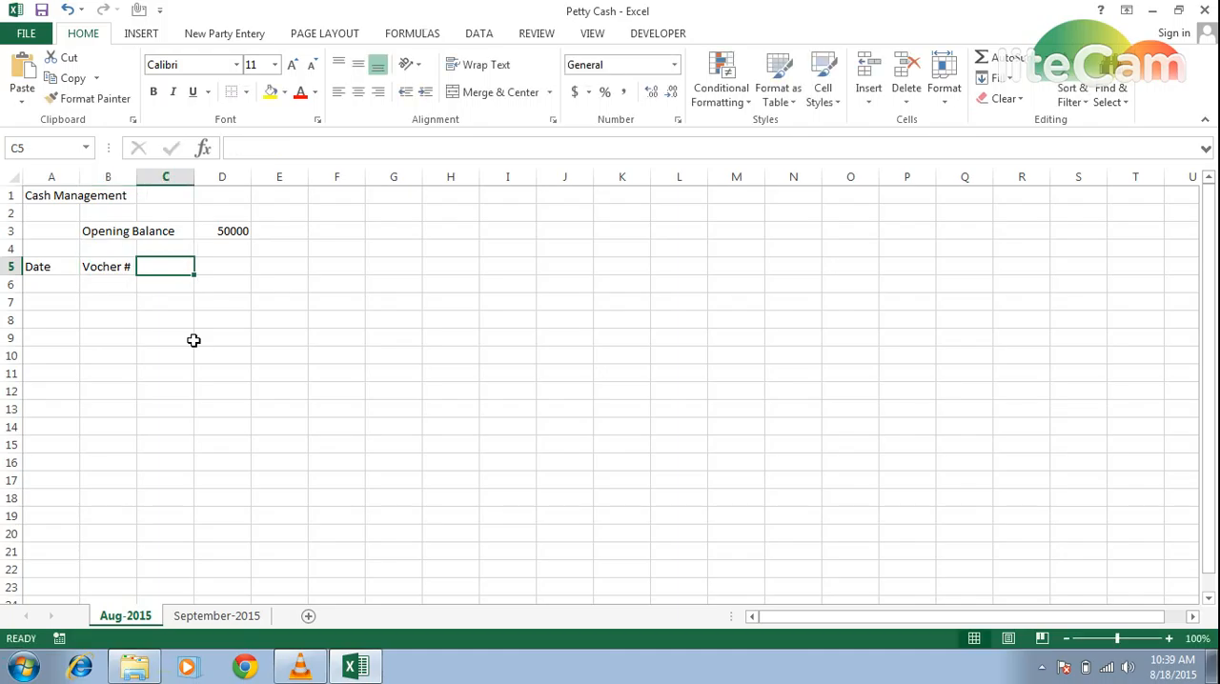
- Add the column header "Type" in C5
key("Left")
key("Left")
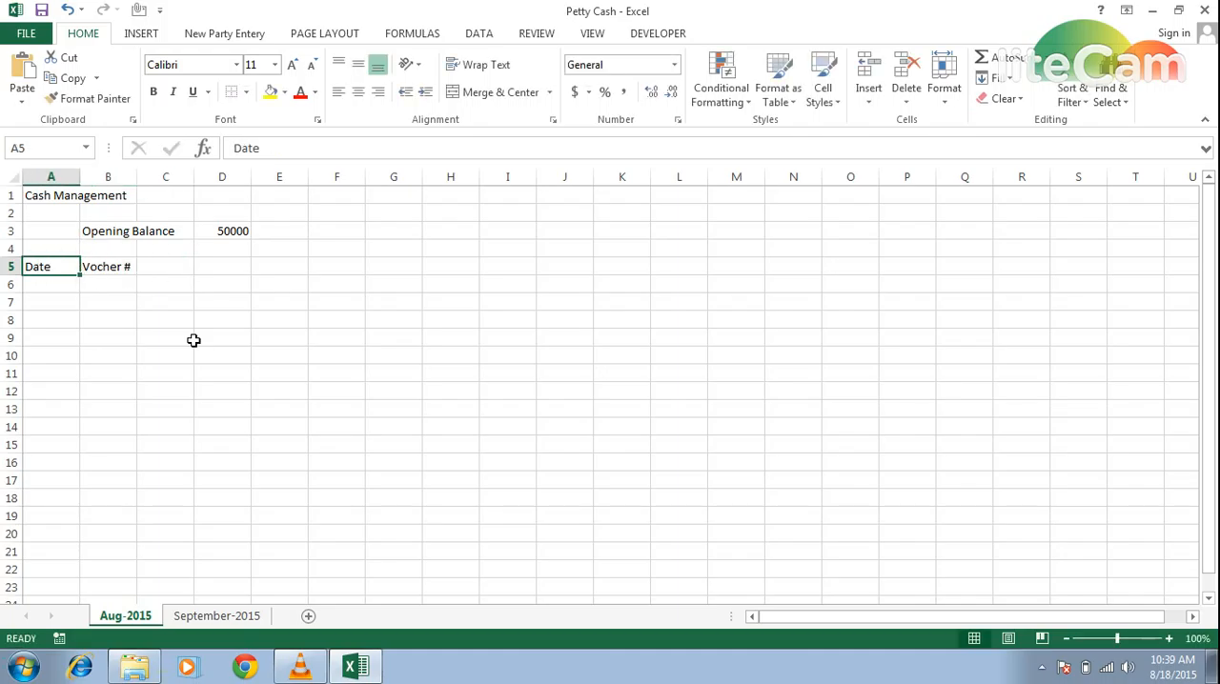
key("Right")
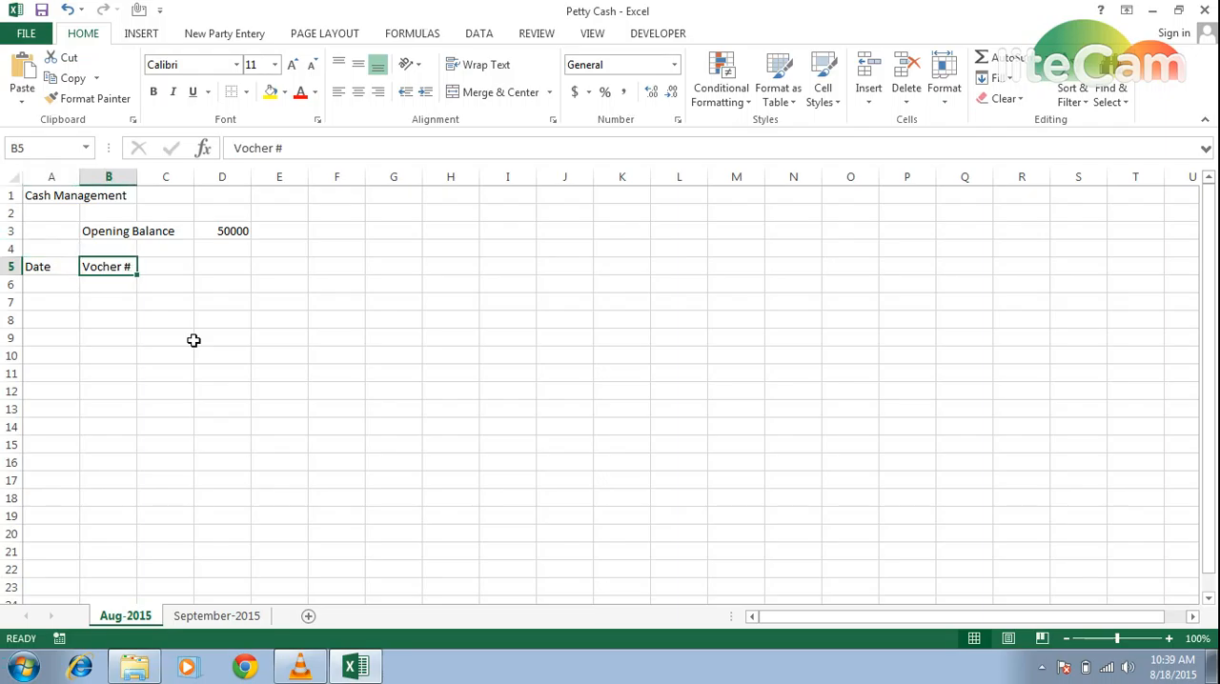
key("Right")
type("Type")
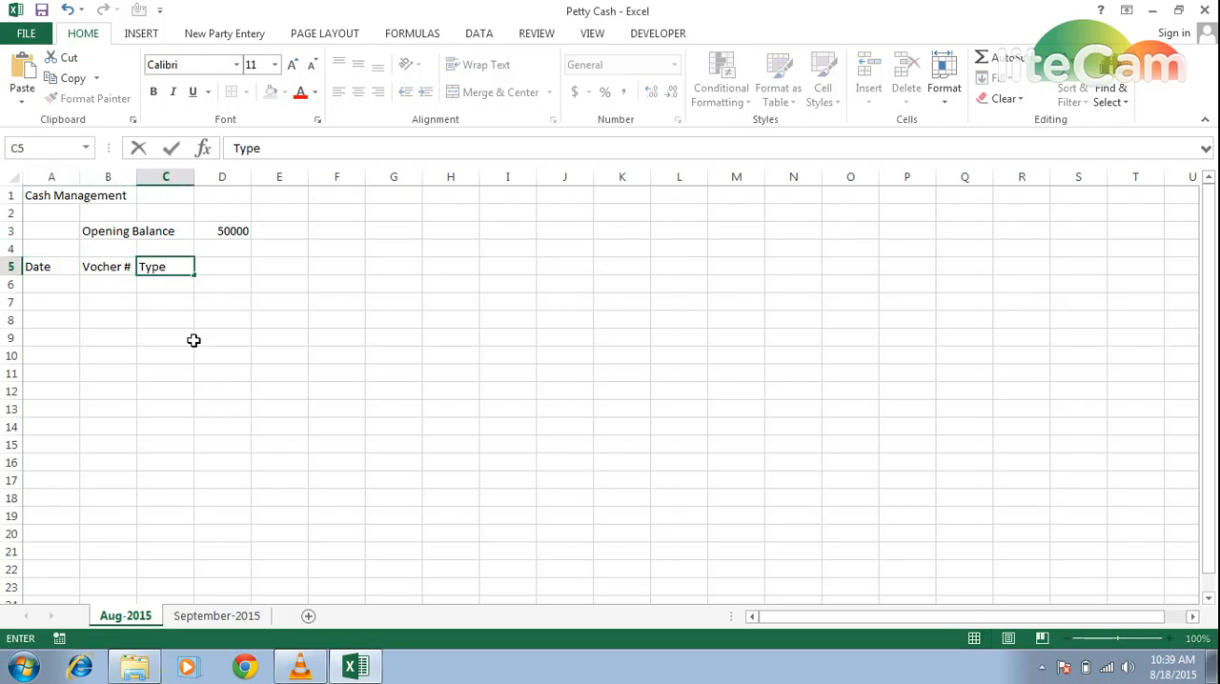
key("Return")
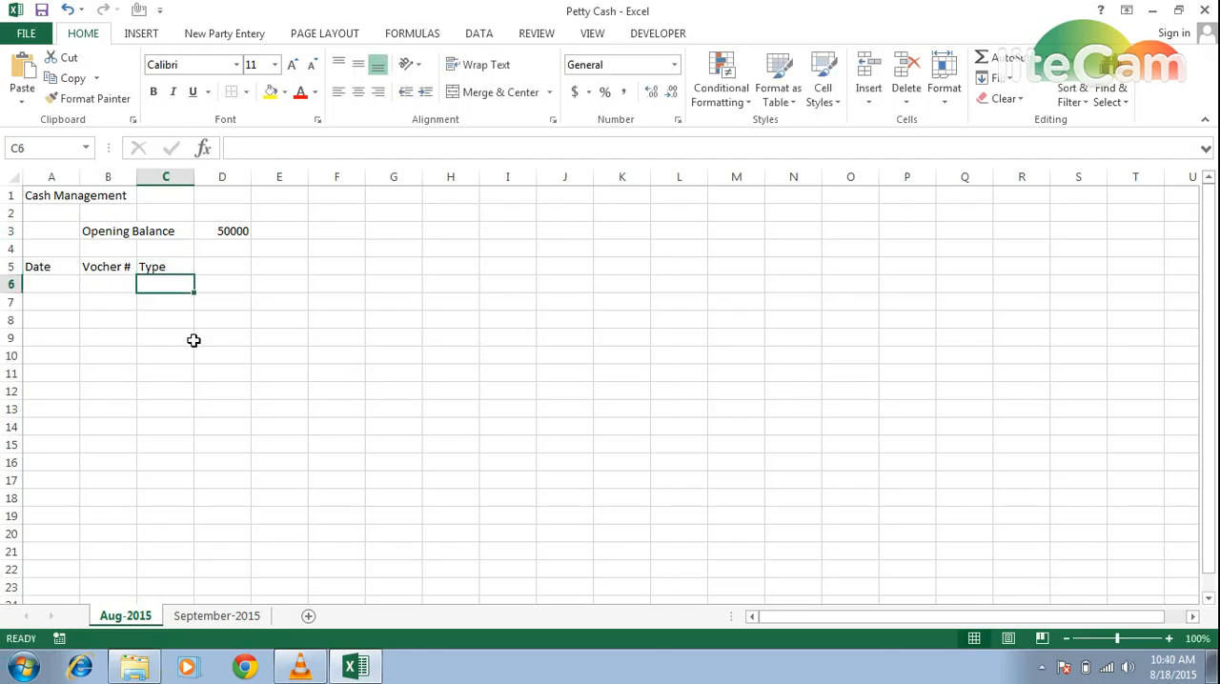
- Add the expense column header "Petrol" in D5
key("Up")
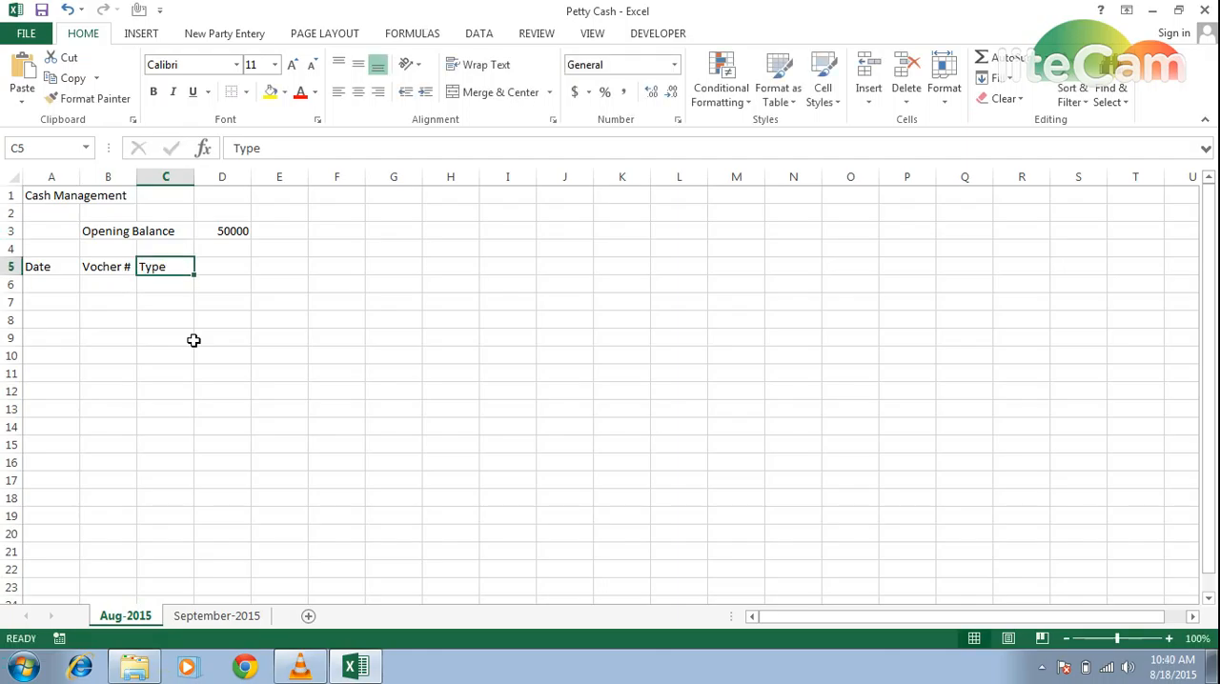
key("Left")
key("Left")
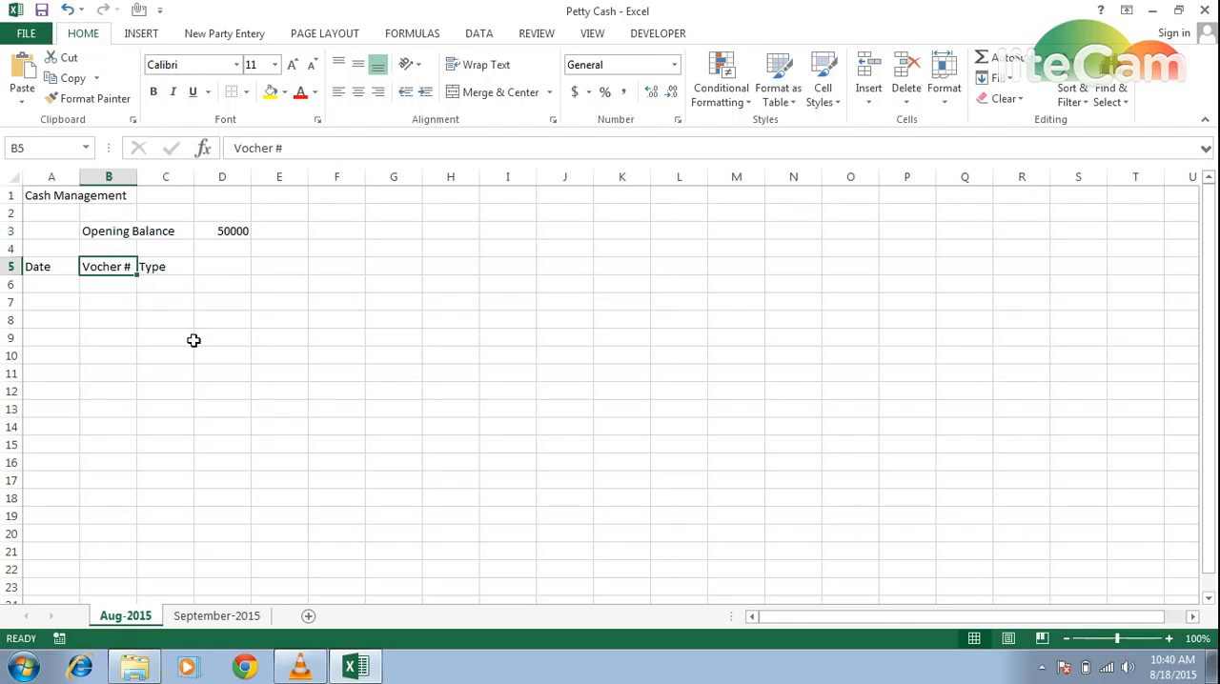
key("Right")
key("Right")
key("Right")
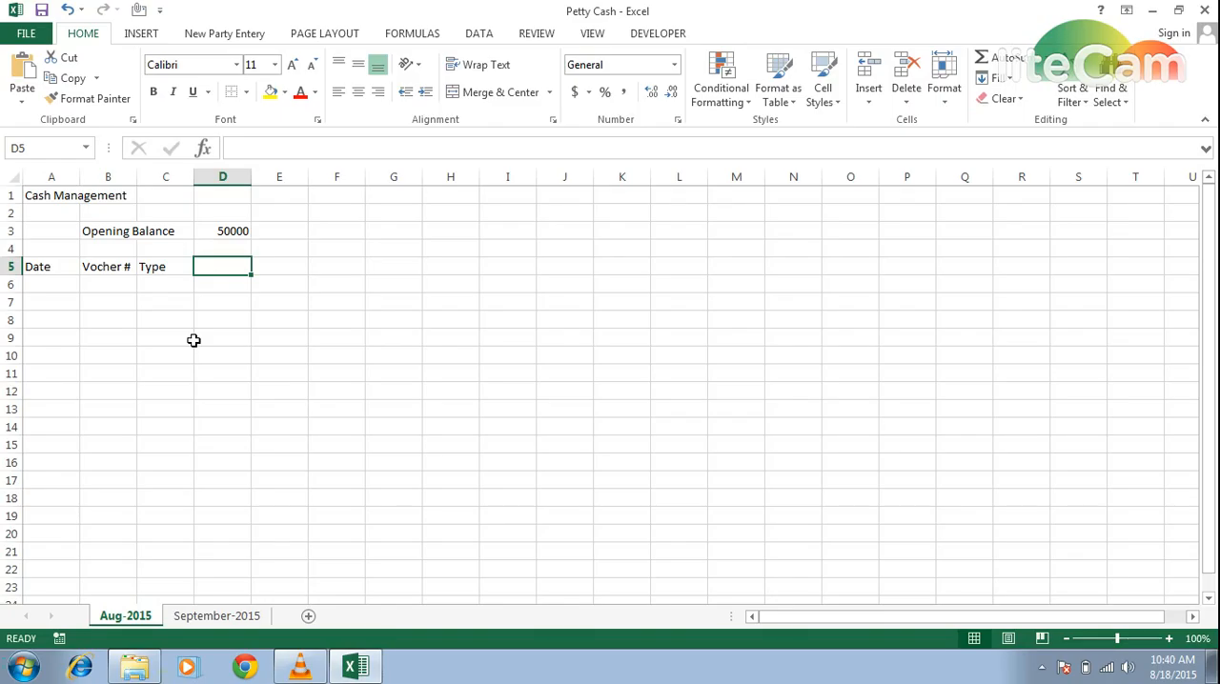
type("Pet")
key("BackSpace")
key("BackSpace")
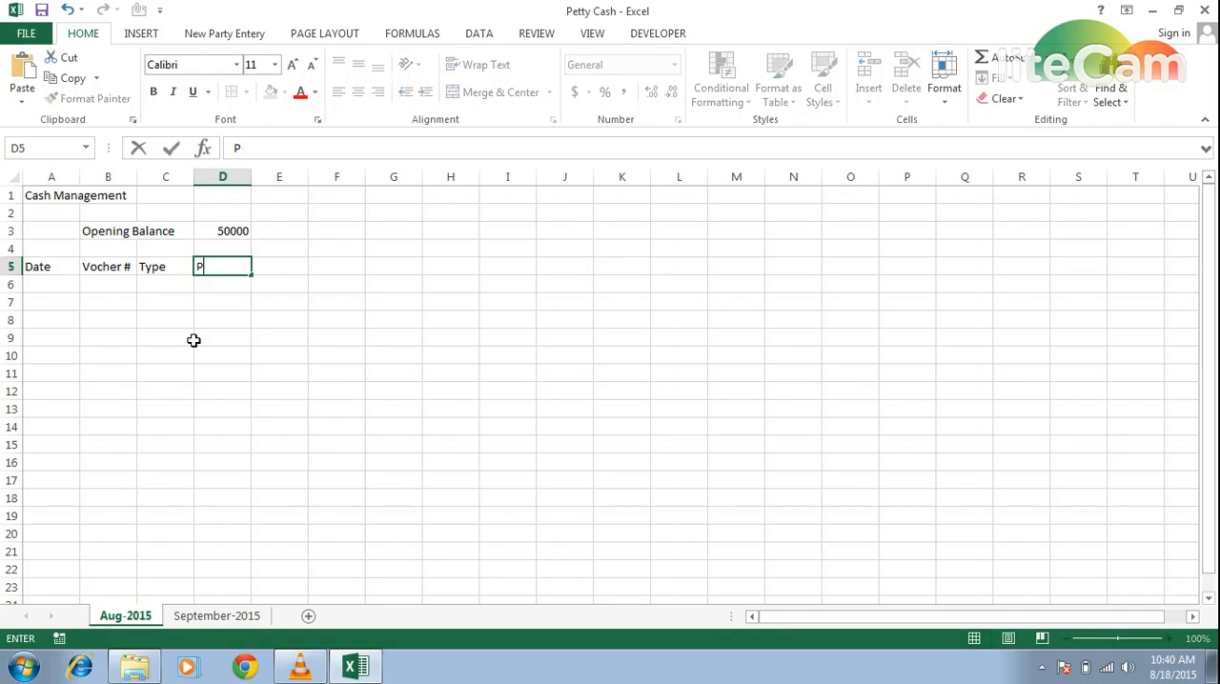
key("BackSpace")
type("Perol")
key("BackSpace")
key("BackSpace")
key("BackSpace")
type("trol")
key("Tab")
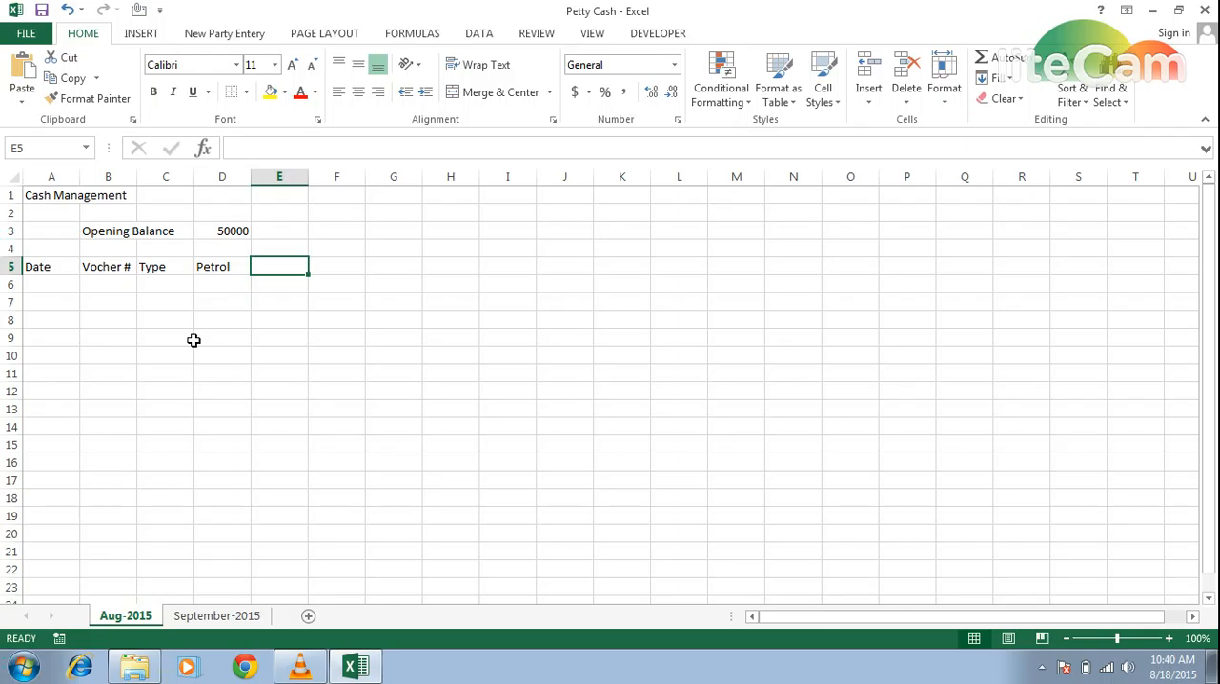
- Add the expense column headers "Rent" in E5 and "Direct Exp." in F5
type("Rent")
key("Tab")
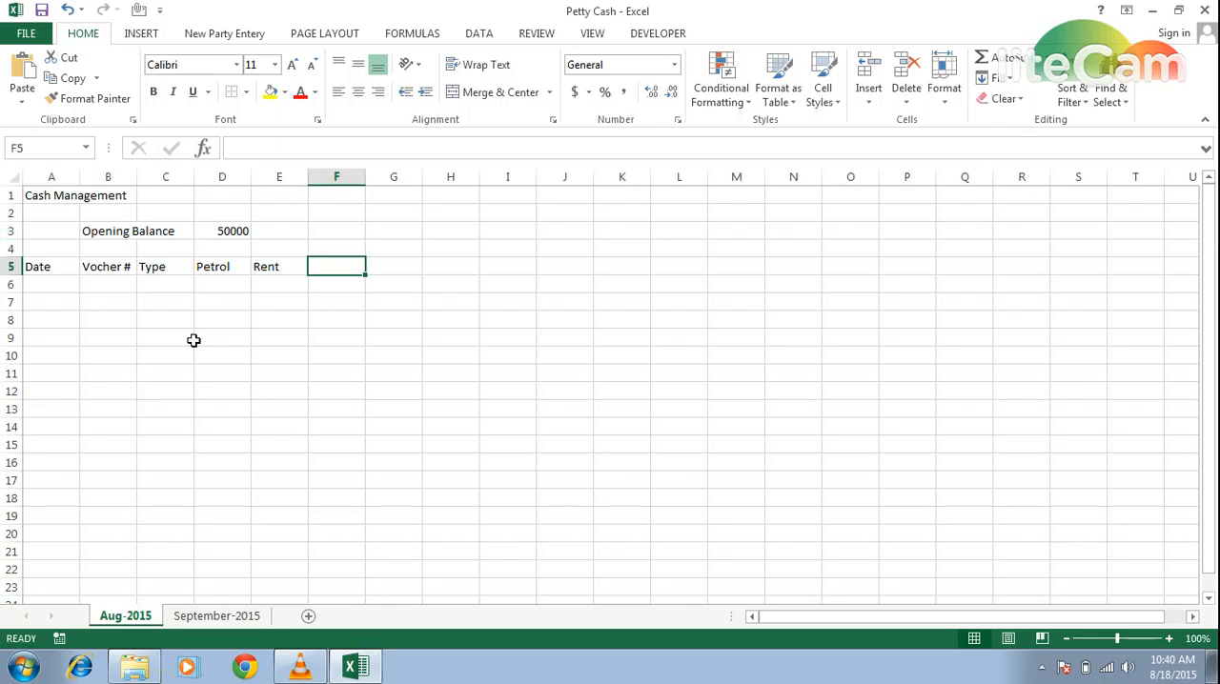
type("Direc")
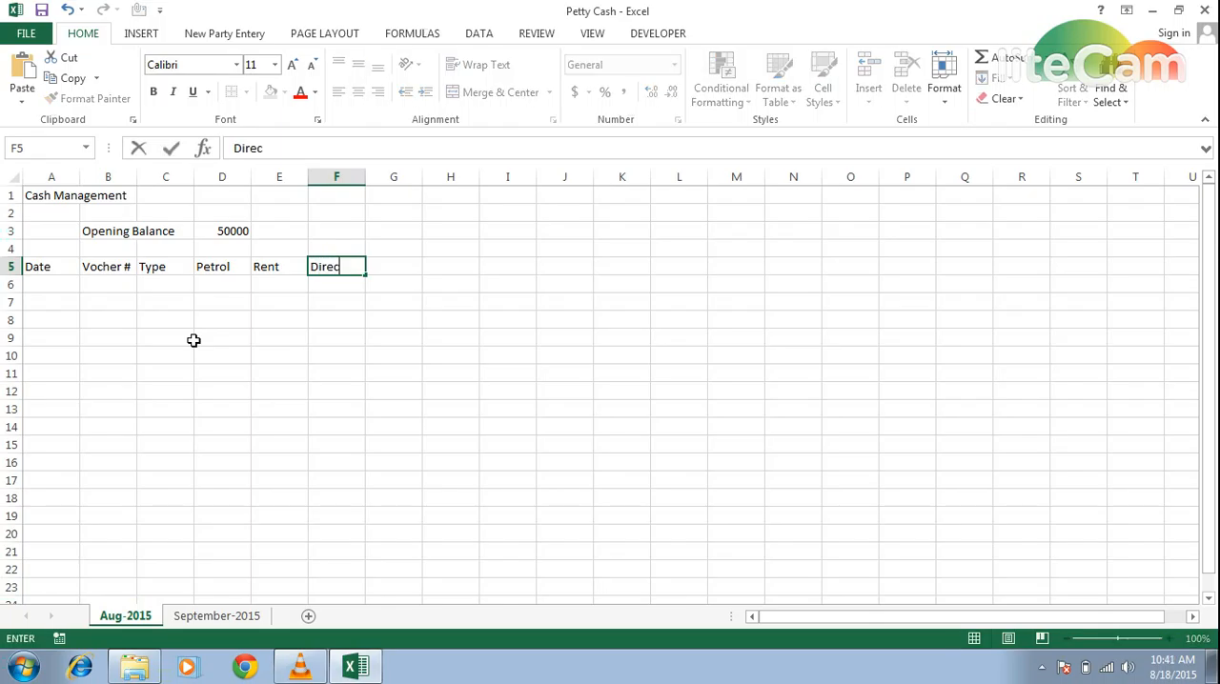
type("t ex")
key("BackSpace")
key("BackSpace")
type("Exp.")
key("Tab")
- Add the column headers "Kitcehn" in G5 and "Total" in H5
type("Kitcehn")
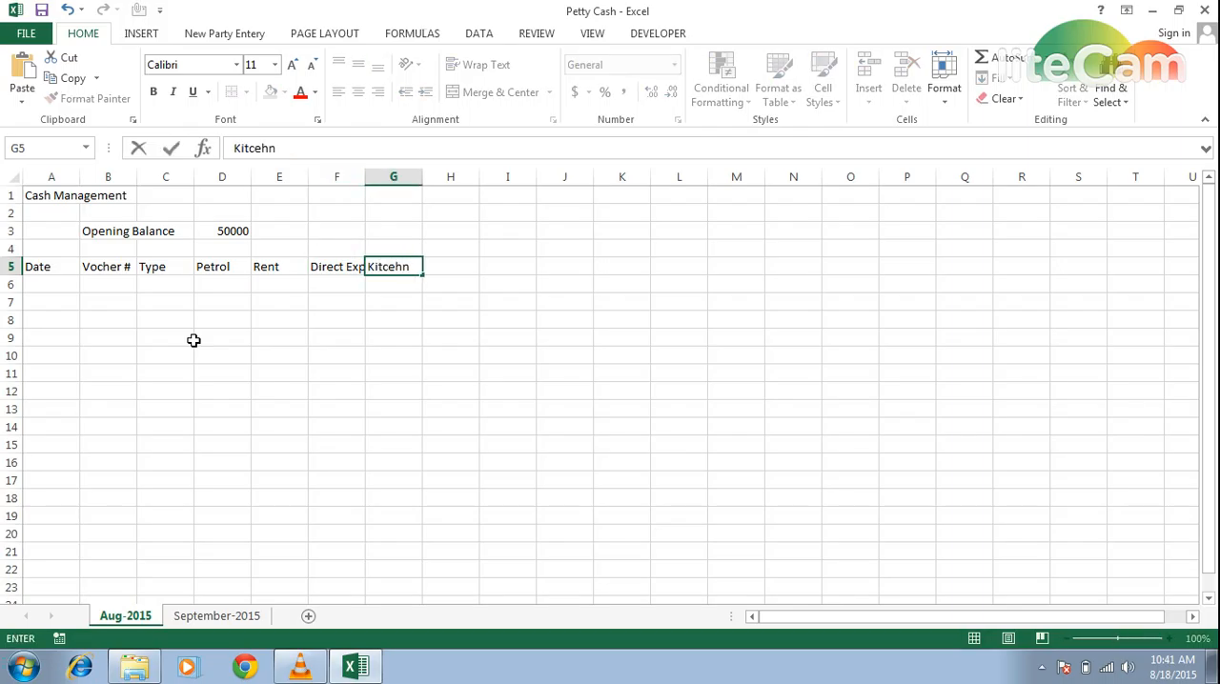
key("Tab")
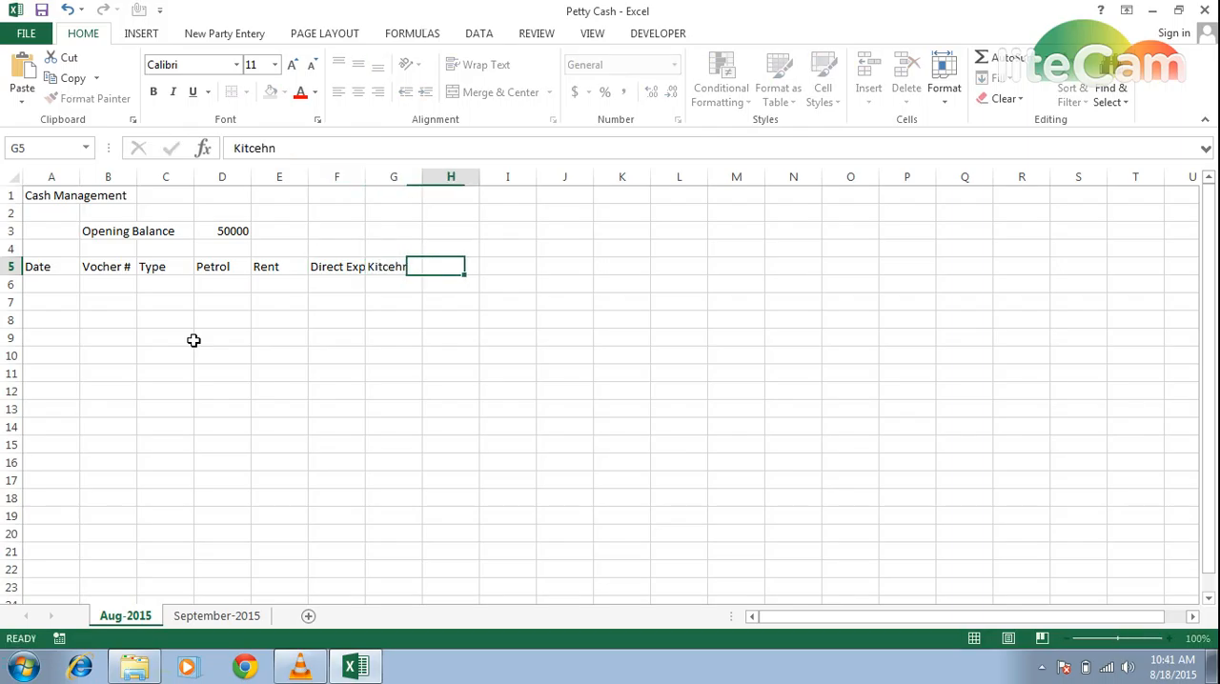
type("Total")
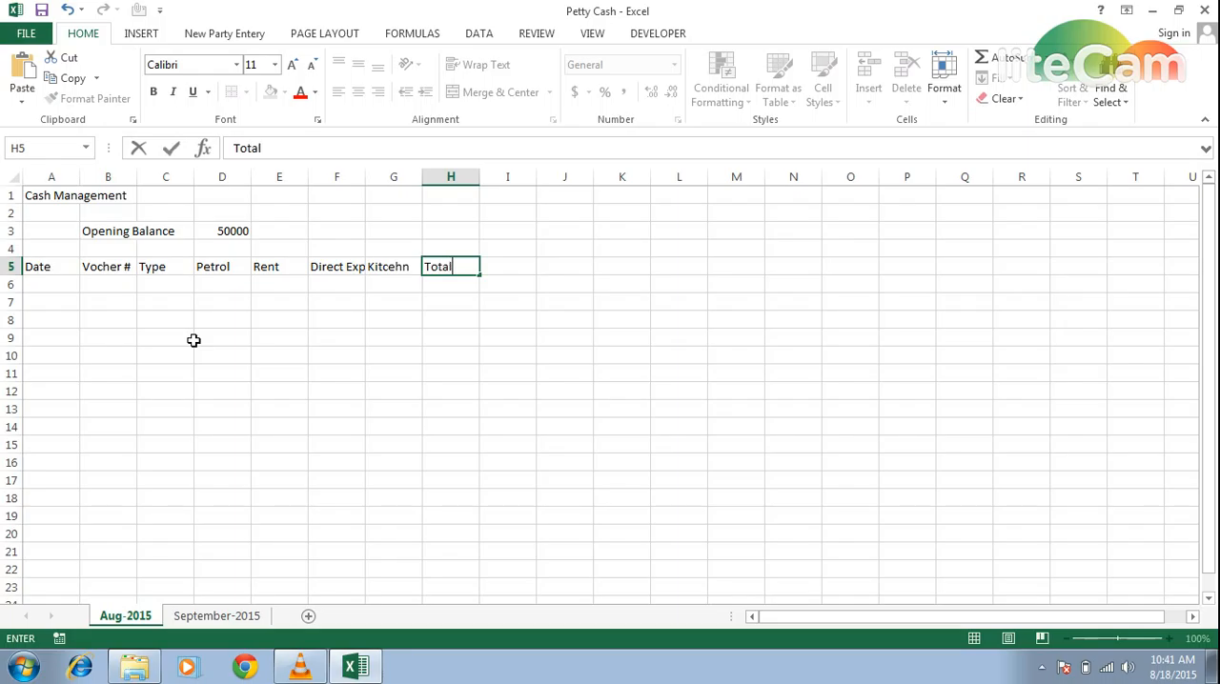
key("Return")
key("Up")
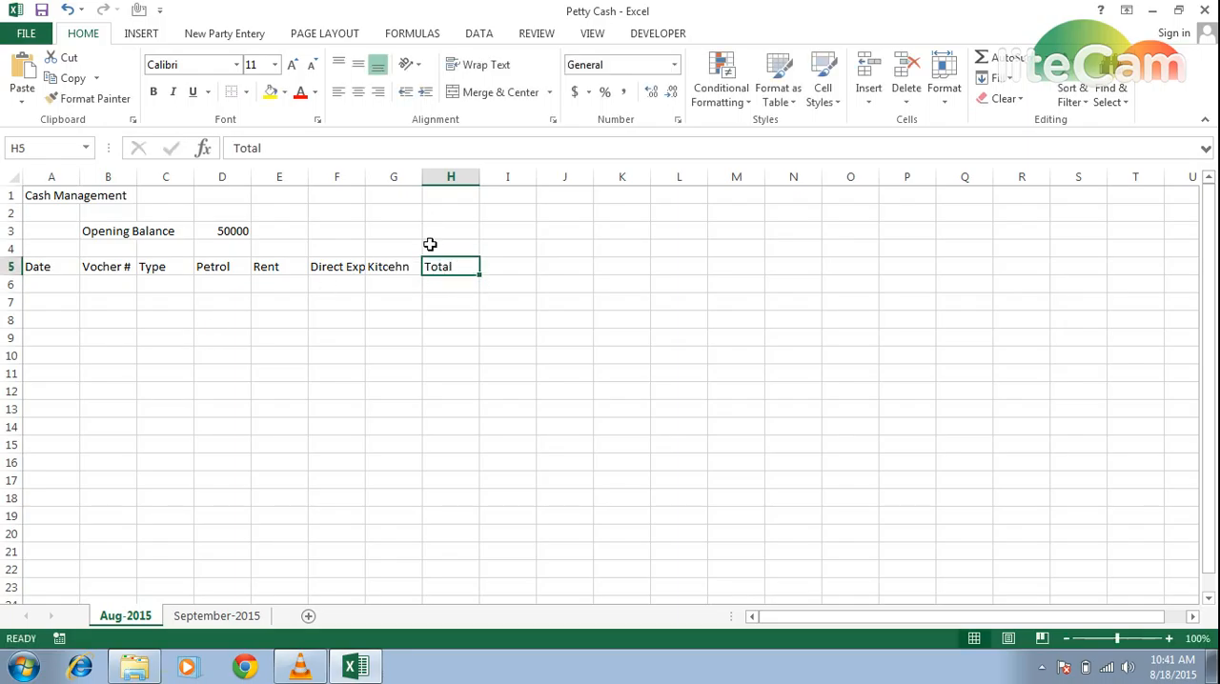
key("Right")
key("Right")
key("Right")
key("Right")
key("Right")
key("Right")
key("Right")
key("Right")
key("Right")
key("Right")
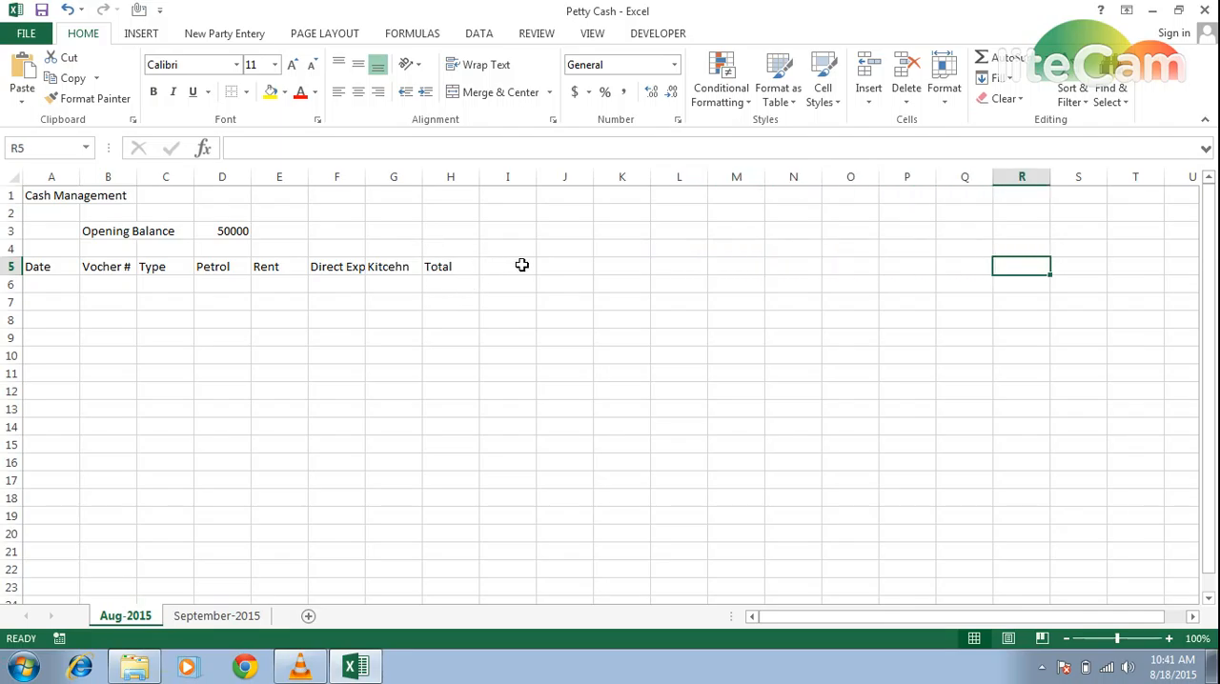
key("Left")
key("Left")
key("Left")
key("Left")
key("Left")
key("Left")
key("Left")
key("Left")
key("Left")
key("Left")
key("Left")
key("Left")
key("Left")
key("Left")
key("Left")
key("Right")
key("Right")
key("Right")
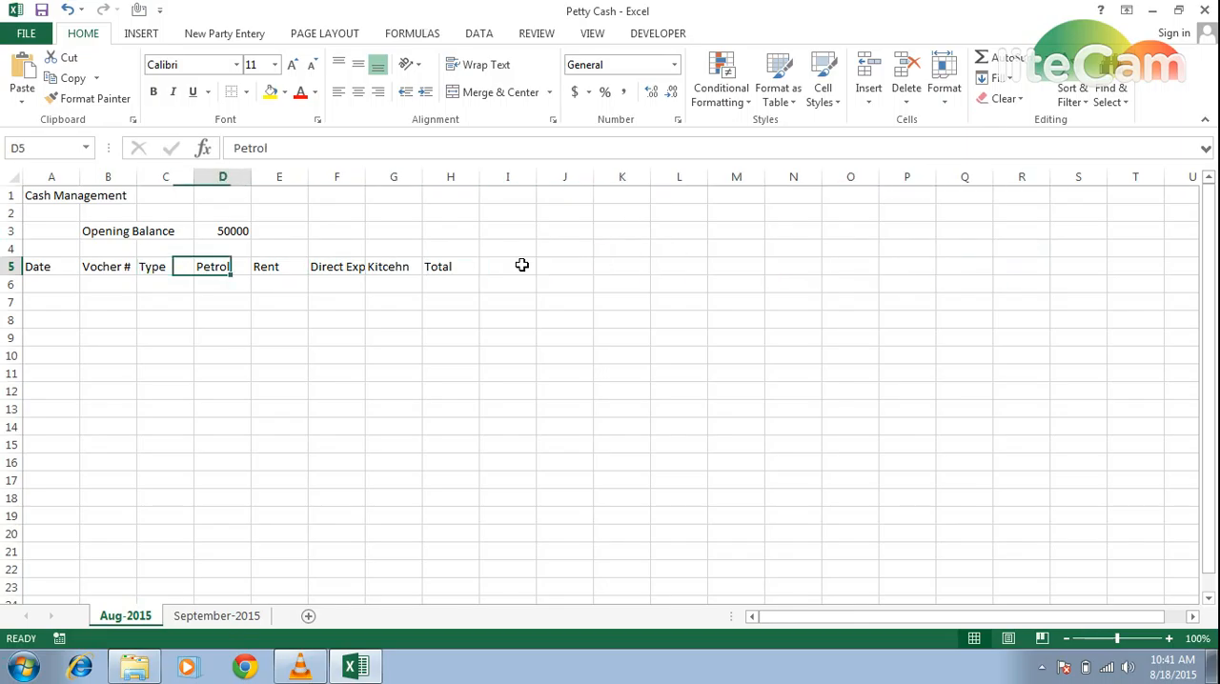
key("Right")
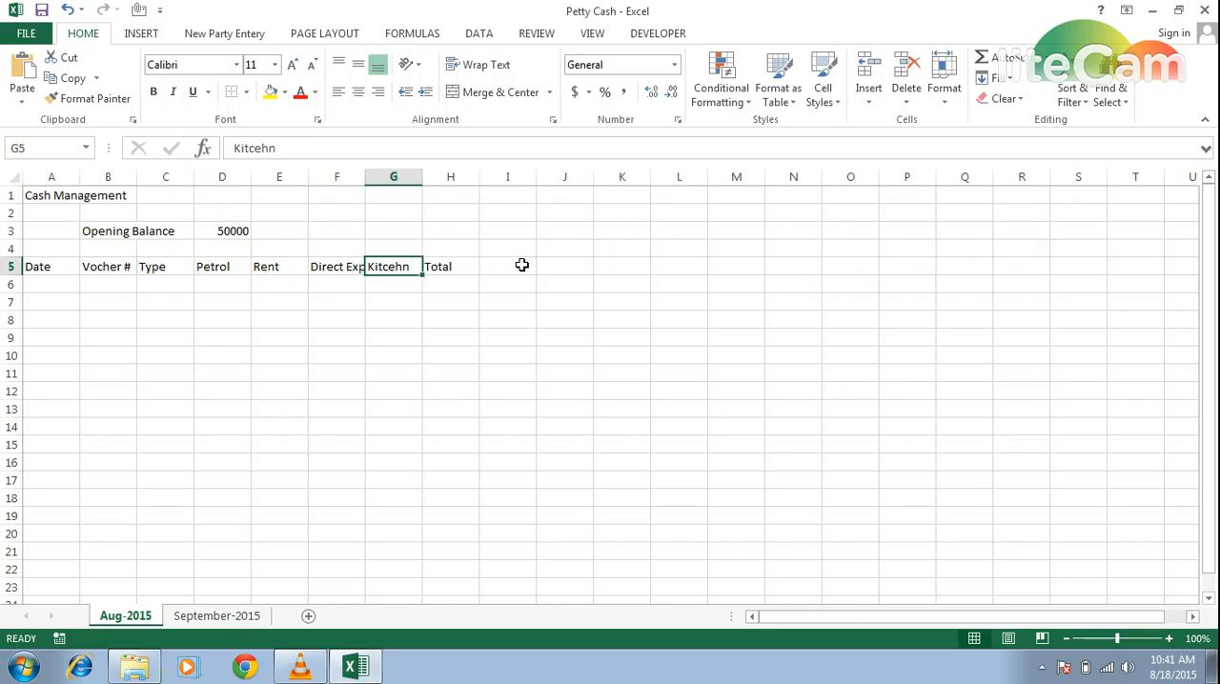
key("Right")
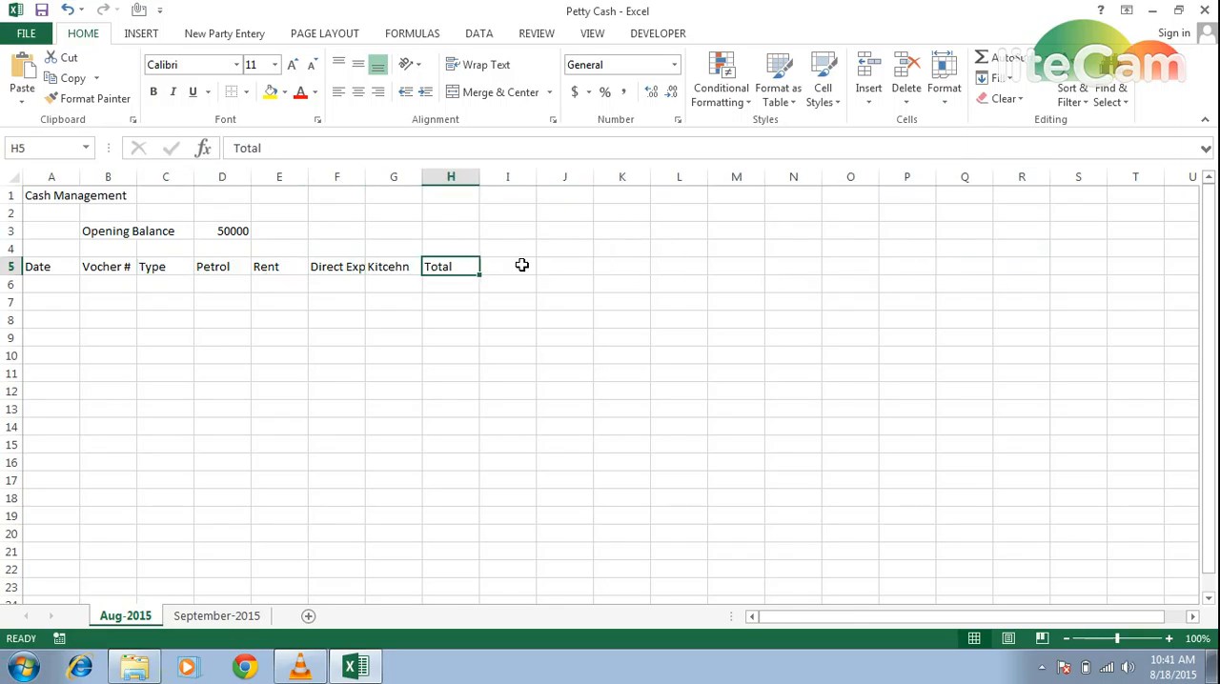
- Move the whole header row from A5:H5 one column to the right so it starts at B5
key("Left")
key("Left")
key("Left")
key("Left")
key("Left")
key("Left")
key("Left")
key("shift+Right")
key("shift+Right")
key("shift+Right")
key("shift+Right")
key("shift+Right")
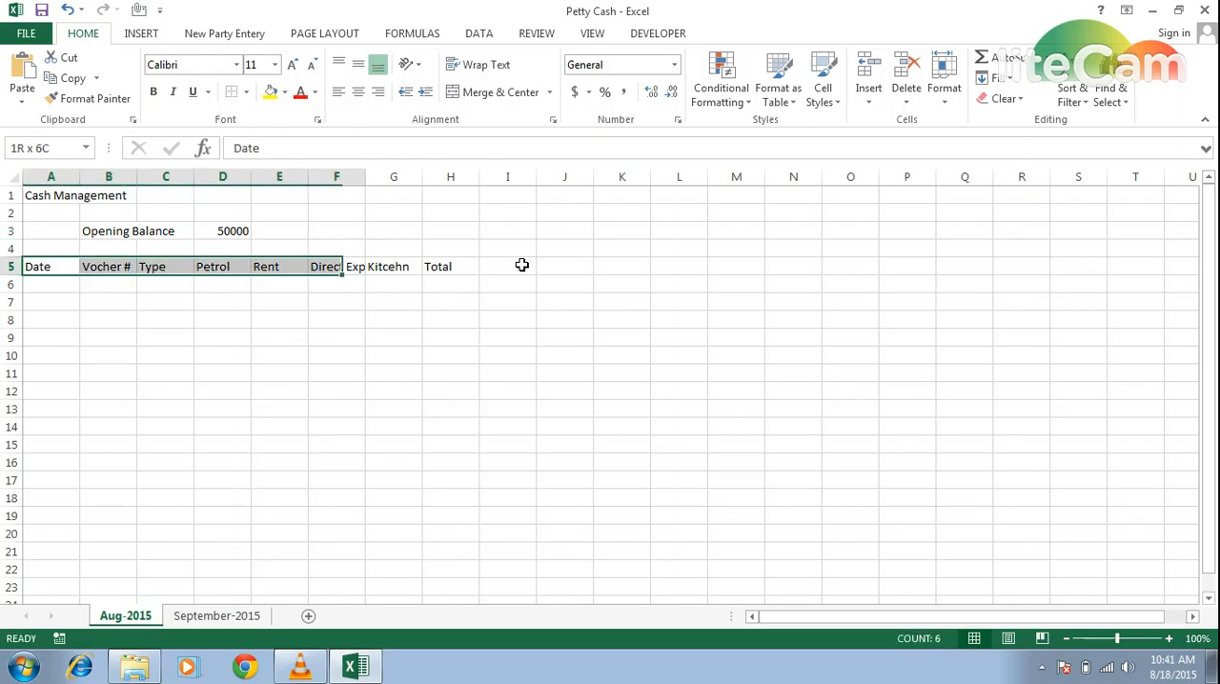
key("shift+Right")
key("shift+Right")
key("ctrl+x")
key("Right")
key("ctrl+v")
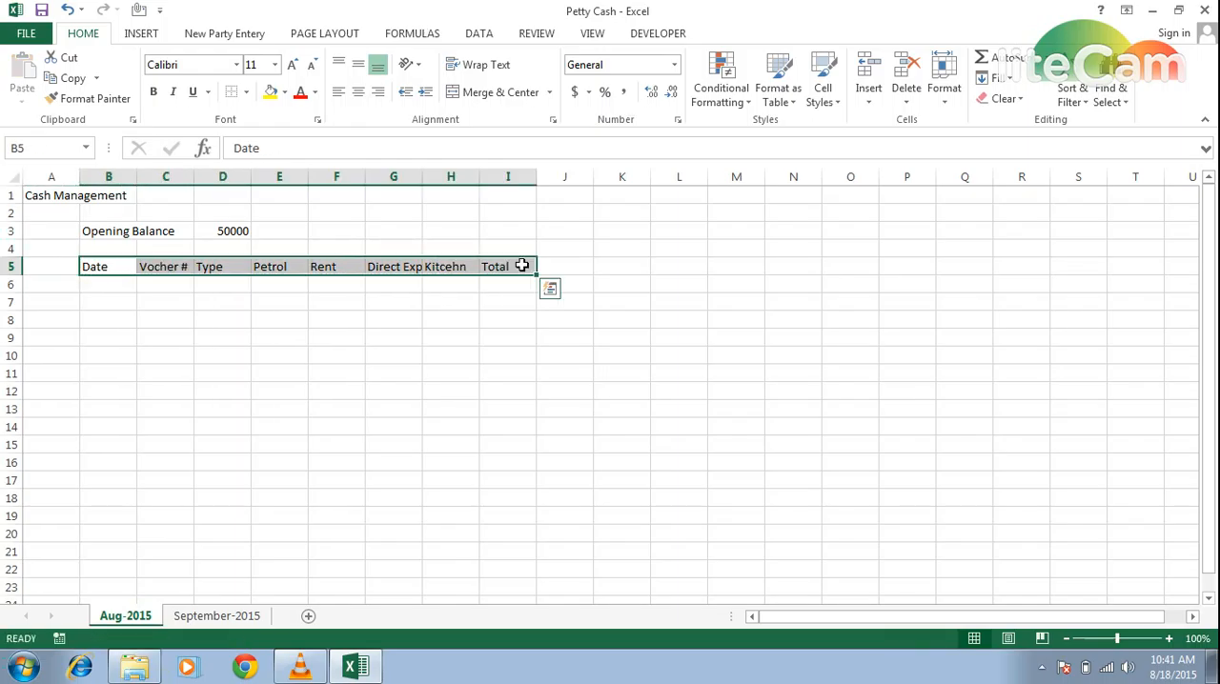
key("Down")
key("Down")
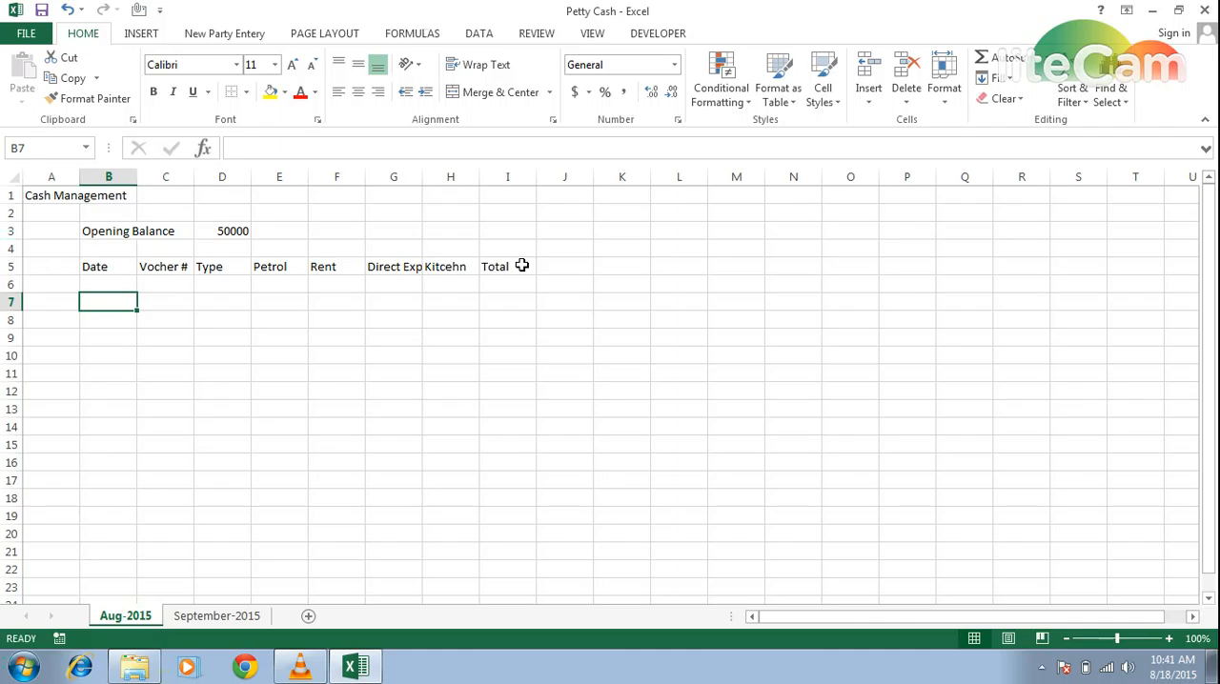
- Apply a medium-thick solid top border to cells B21:I21 beneath the entry area
key("Up")
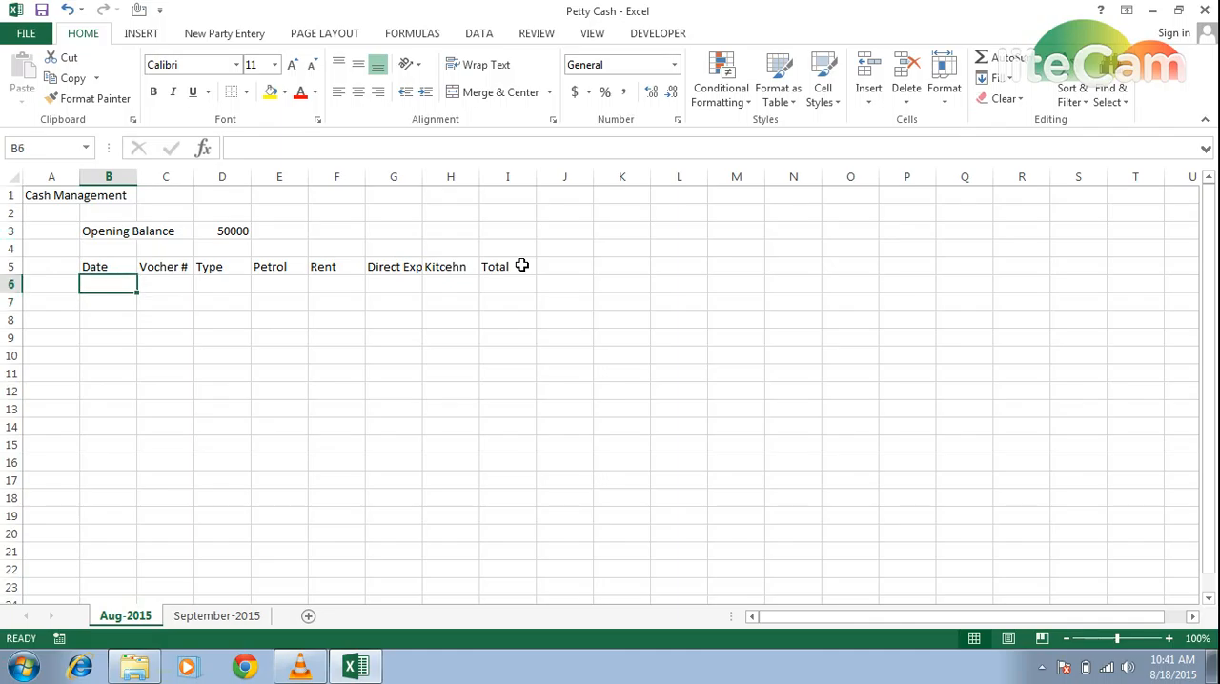
key("Down")
key("Down")
key("Down")
key("Down")
key("Down")
key("Down")
key("Down")
key("Down")
key("Down")
key("Down")
key("Down")
key("Down")
key("Down")
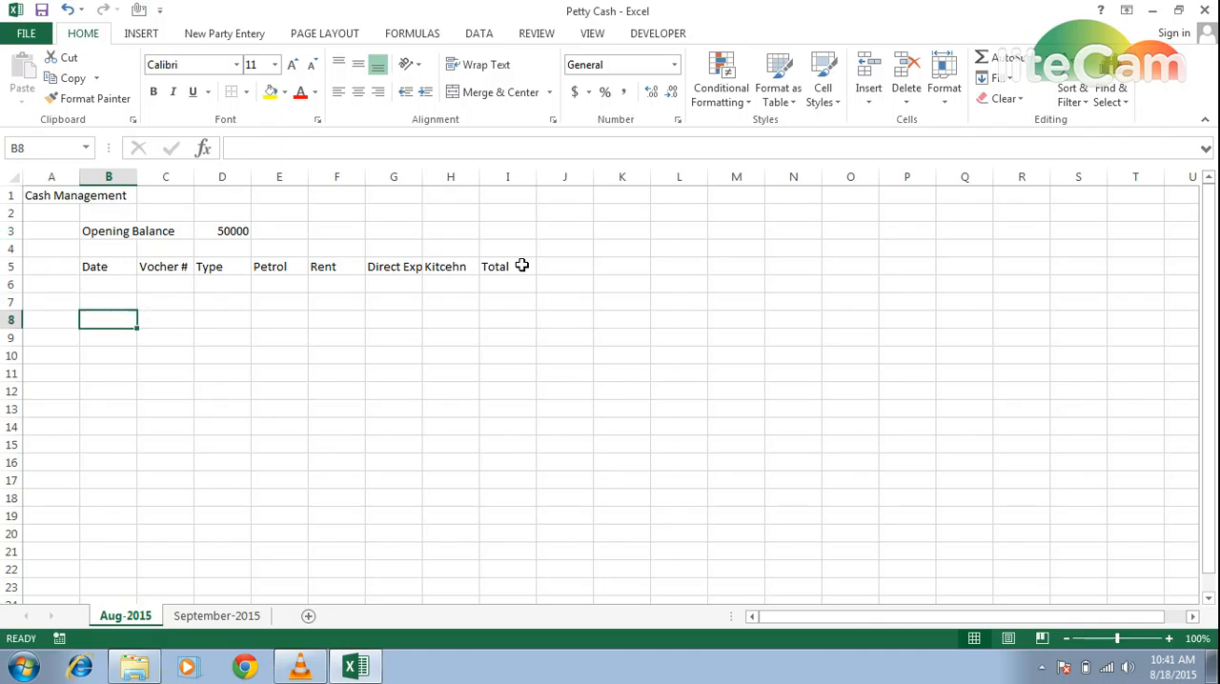
key("Down")
key("Down")
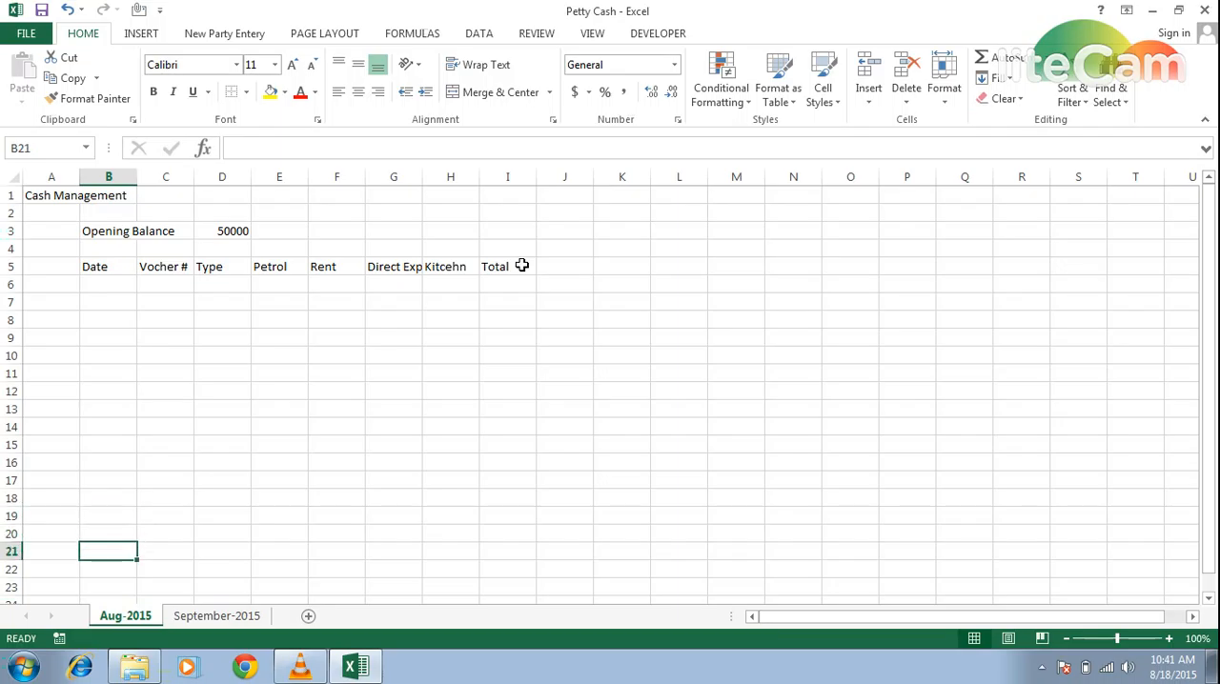
key("Down")
key("Up")
key("shift+Right")
key("shift+Right")
key("shift+Right")
key("shift+Right")
key("shift+Right")
key("shift+Right")
key("shift+Right")
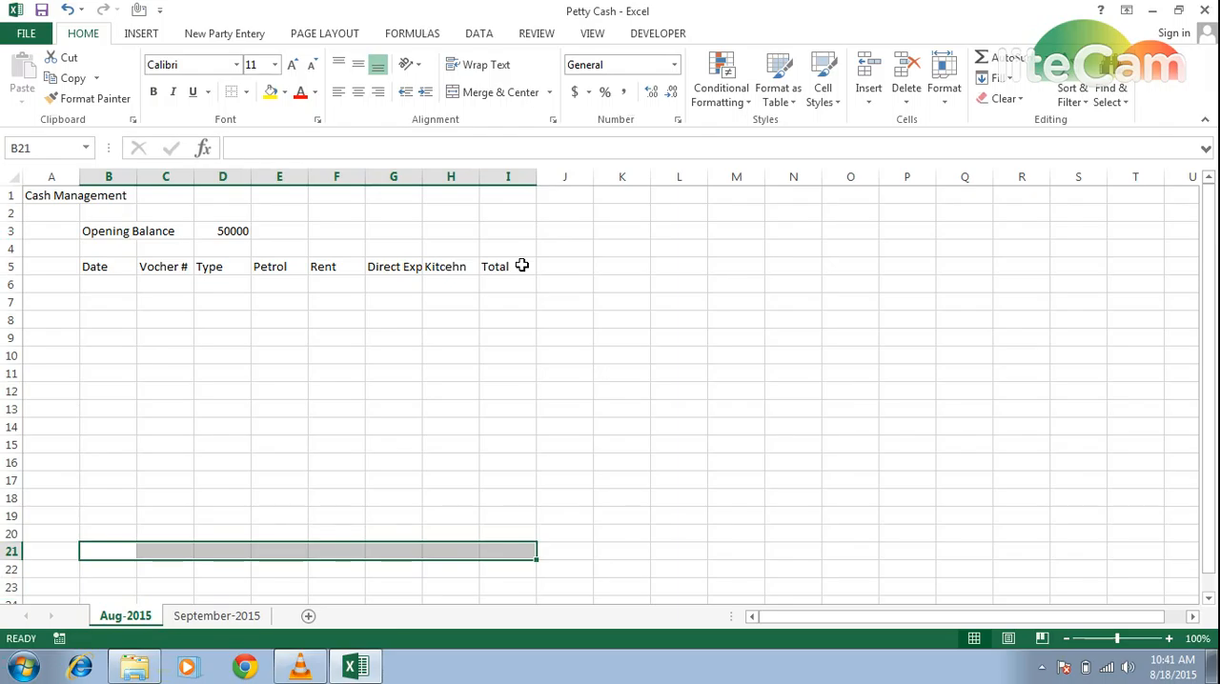
key("ctrl+1")
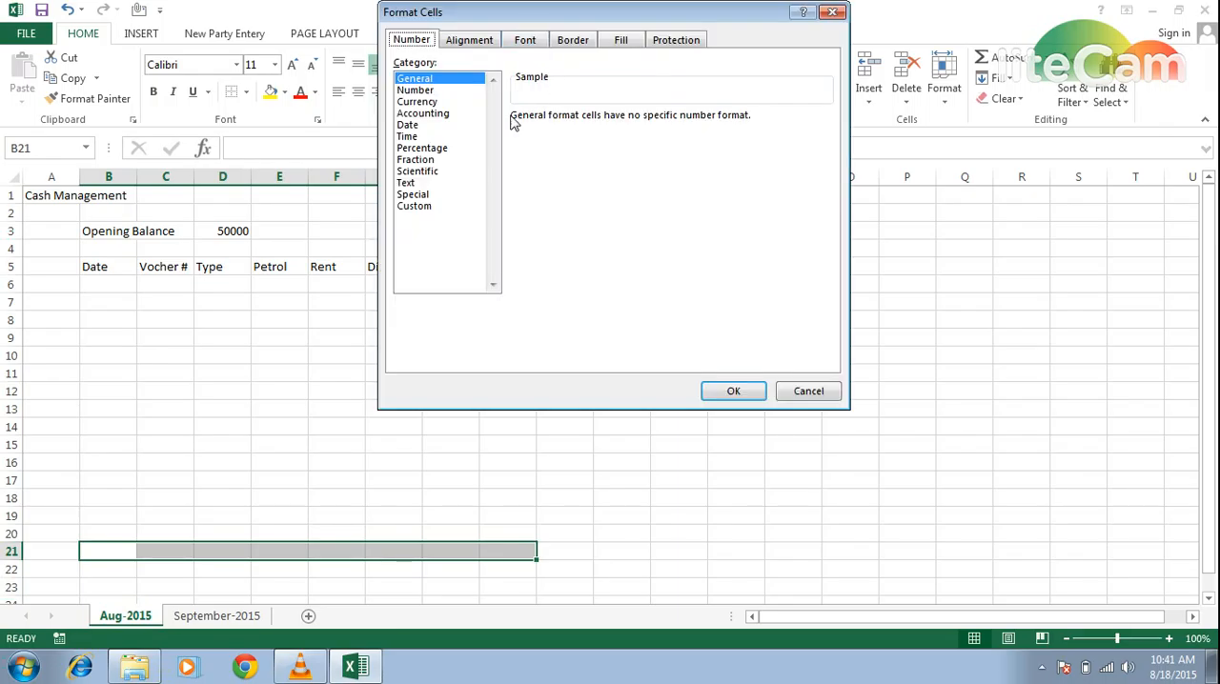
left_click(572, 40)
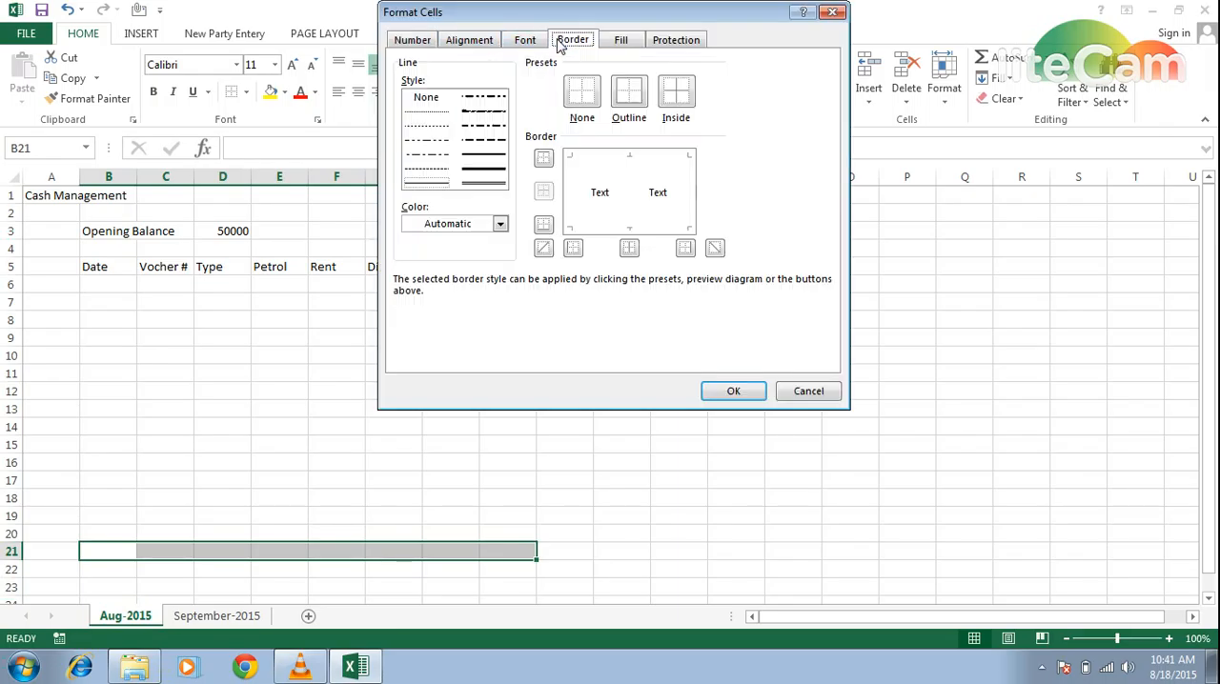
left_click(482, 156)
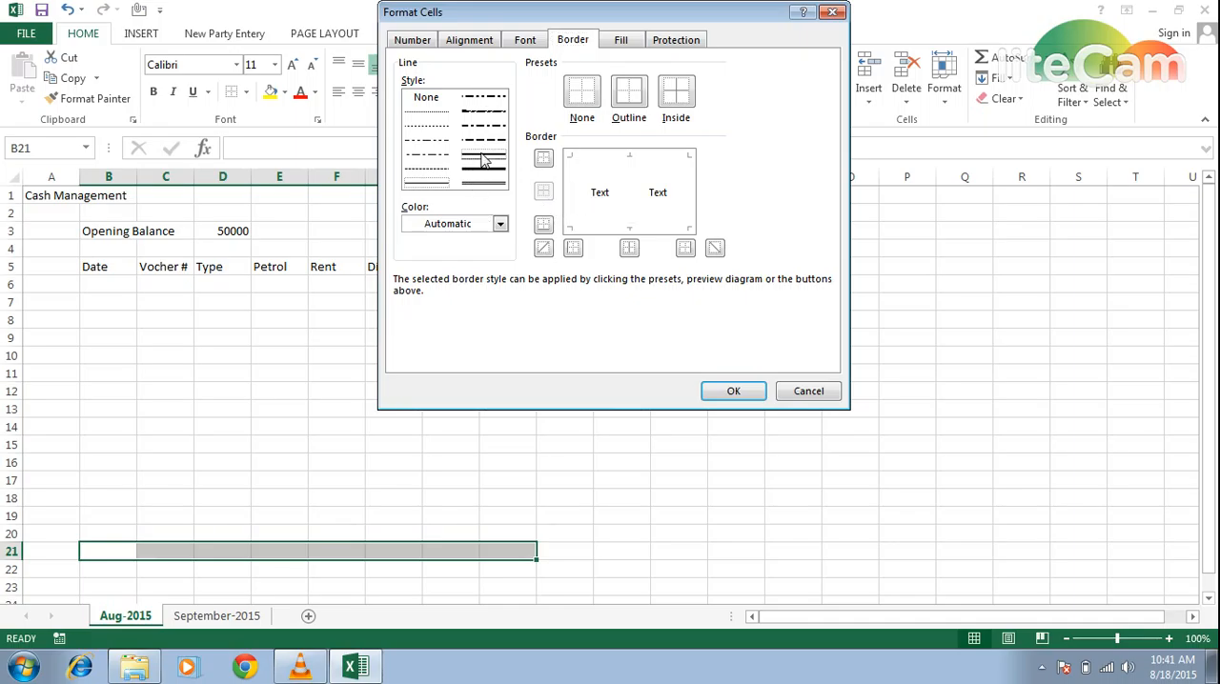
left_click(601, 156)
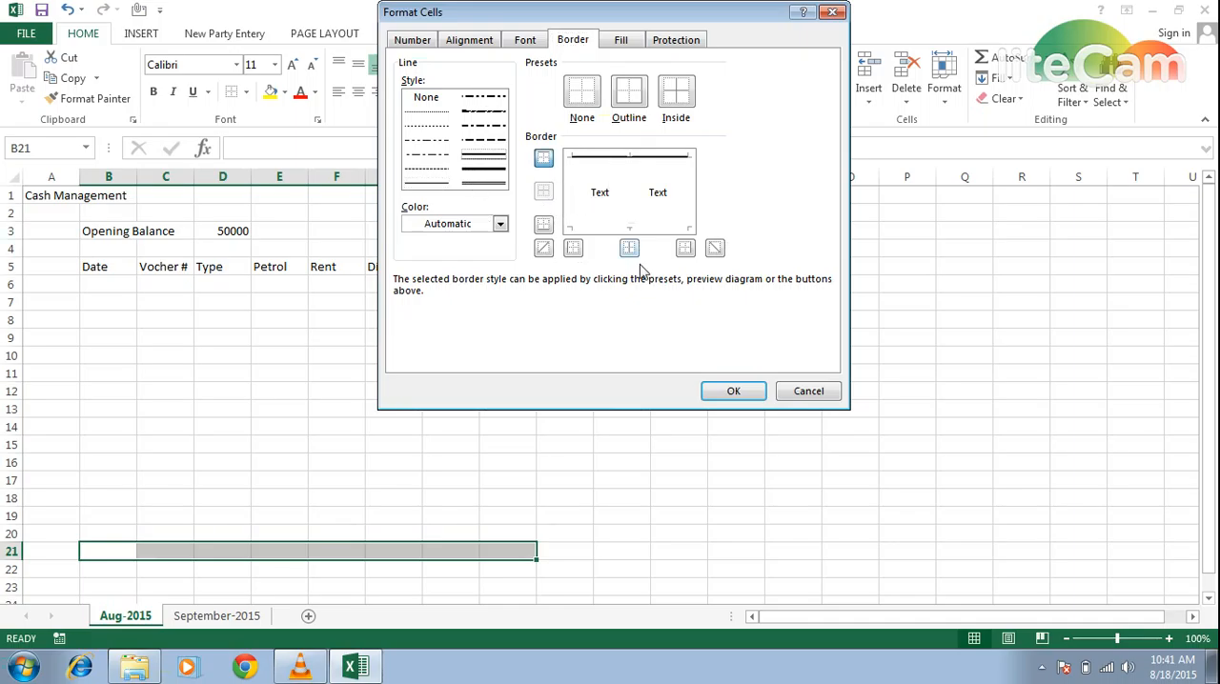
left_click(733, 391)
left_click(436, 509)
key("Left")
key("Left")
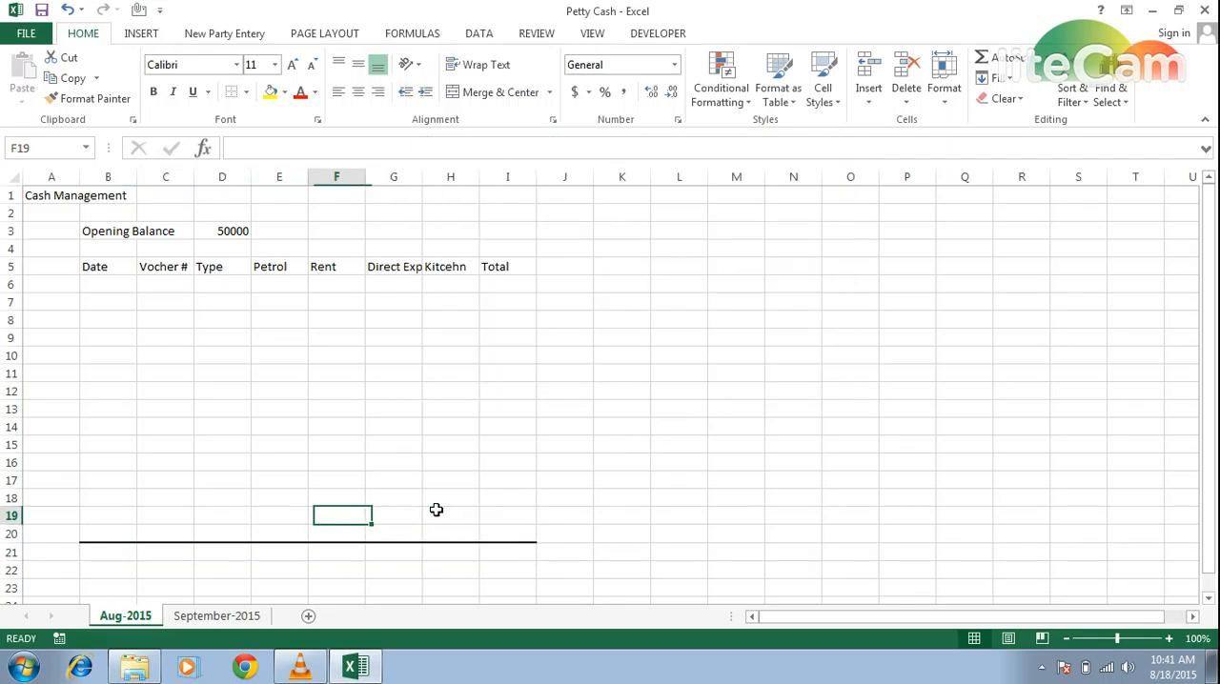
key("Left")
key("Left")
key("Left")
key("Left")
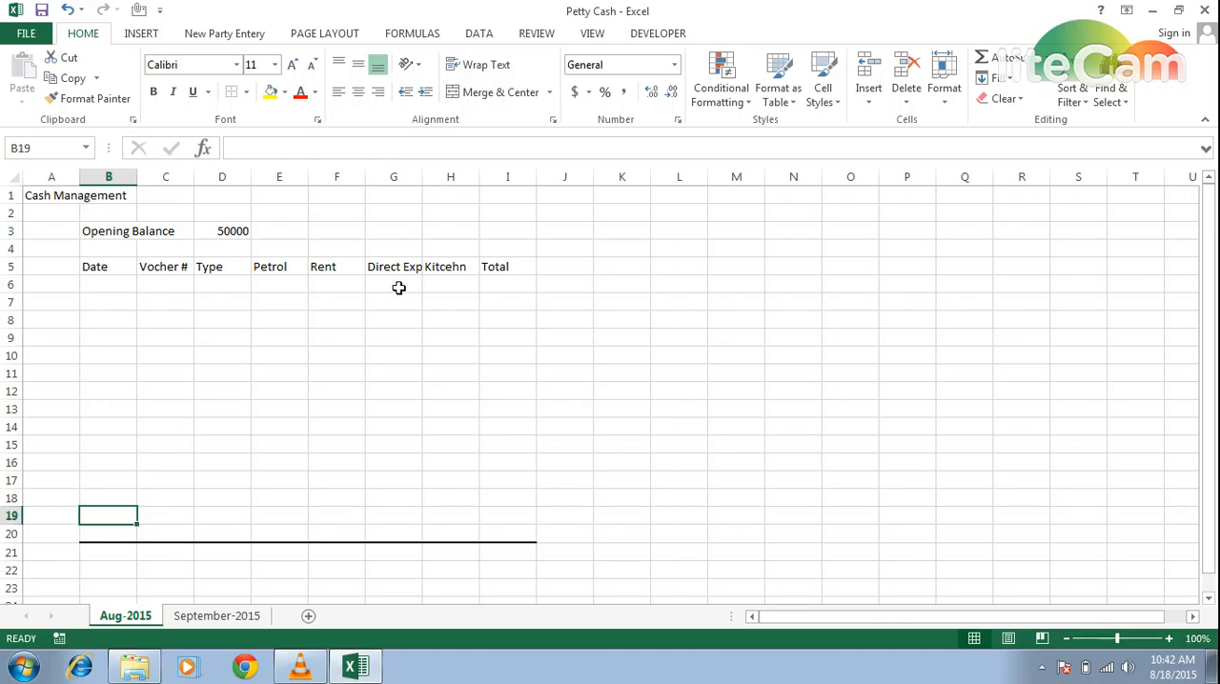
- Apply a medium-thick solid right border to H5:H21 to separate the Kitcehn and Total columns
left_click(433, 268)
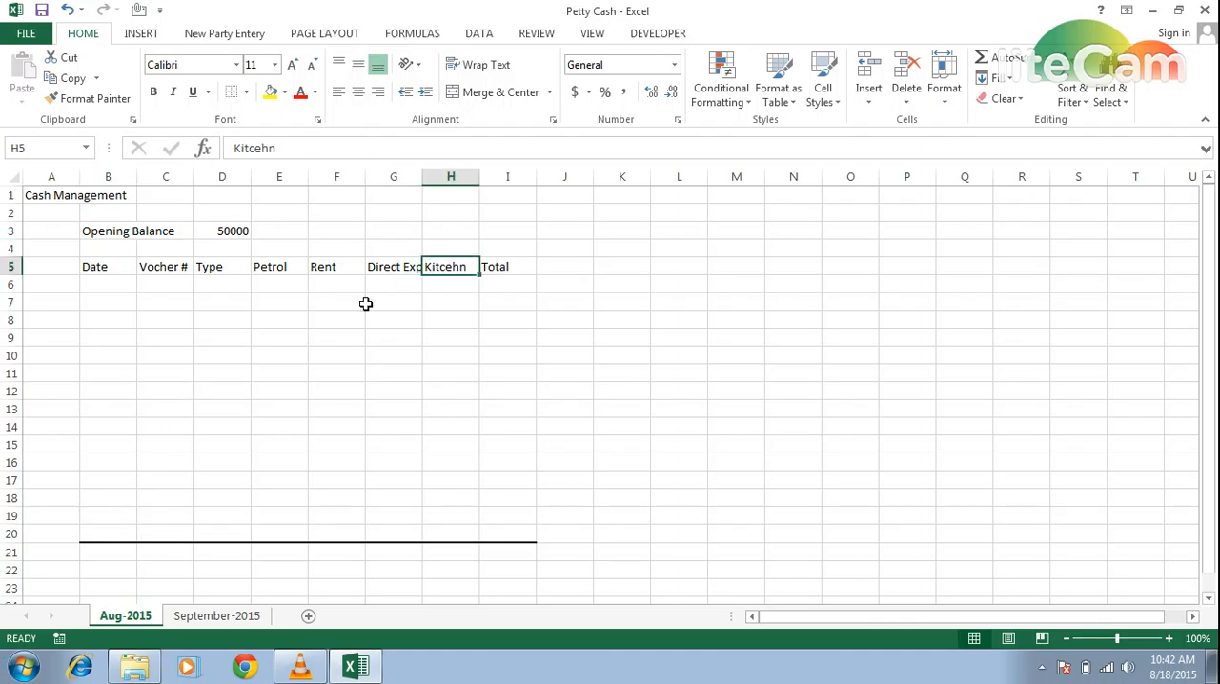
key("shift+Right")
key("shift+Down")
key("shift+Left")
key("shift+Down")
key("shift+Down")
key("shift+Down")
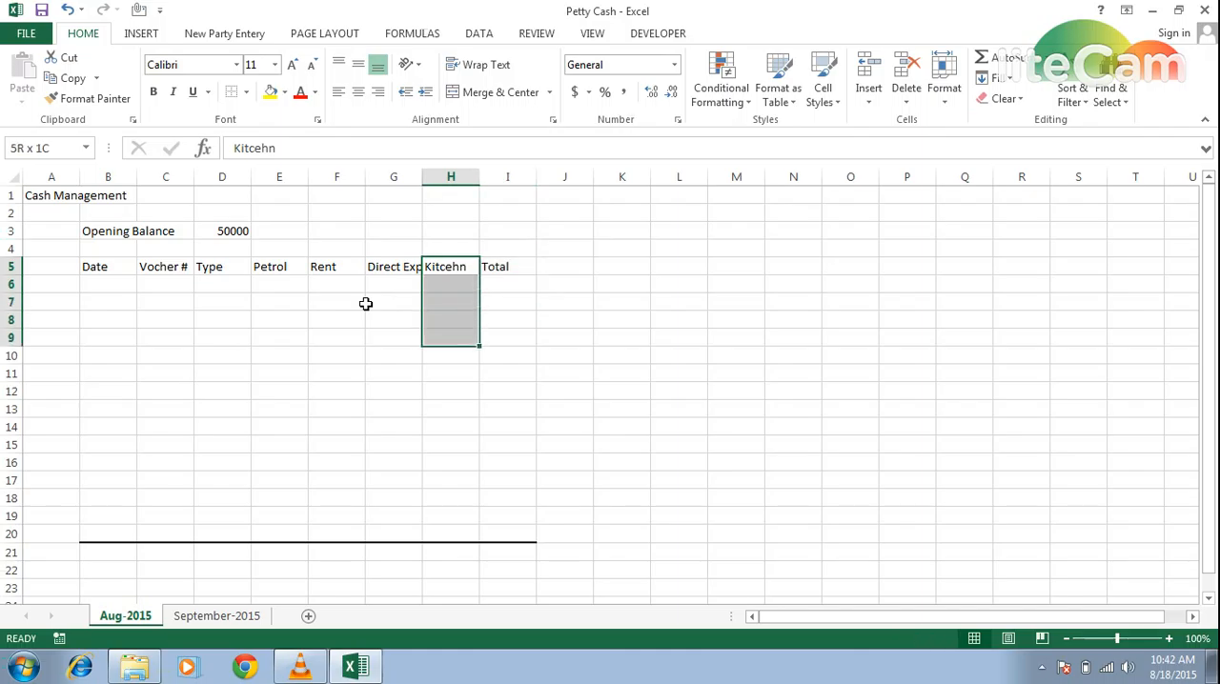
key("shift+Down")
key("shift+Down")
key("shift+Down")
key("shift+Down")
key("shift+Down")
key("shift+Down")
key("shift+Down")
key("shift+Down")
key("shift+Down")
key("shift+Down")
key("shift+Down")
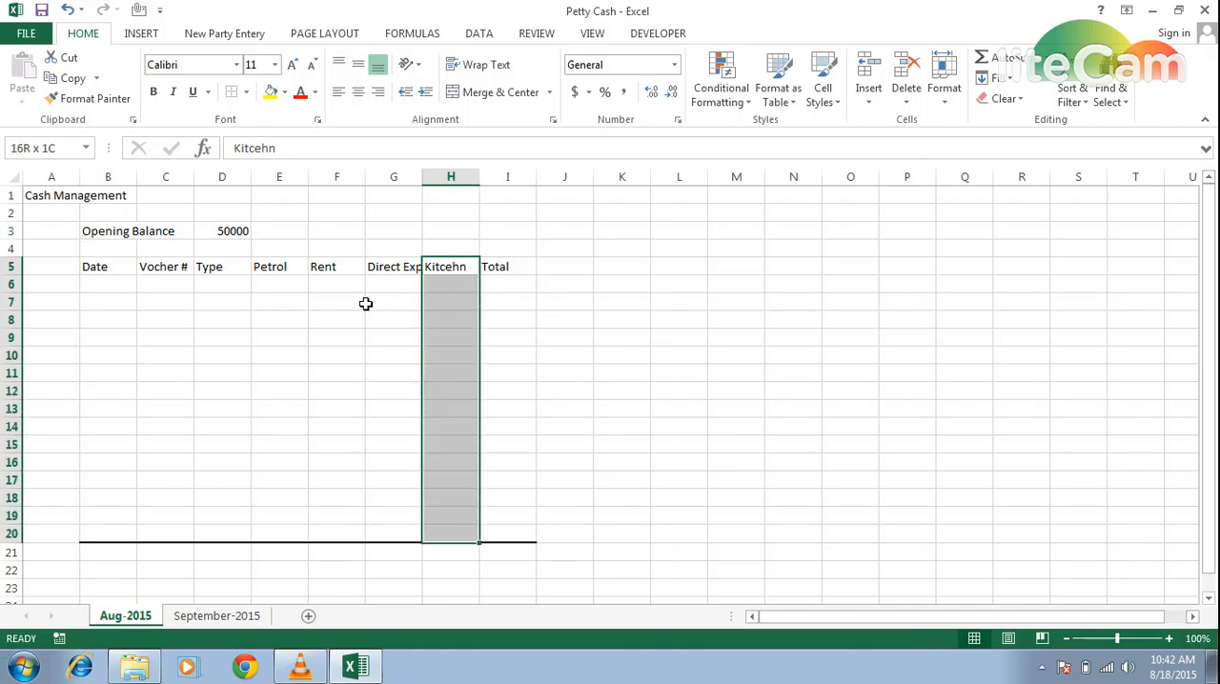
key("shift+Down")
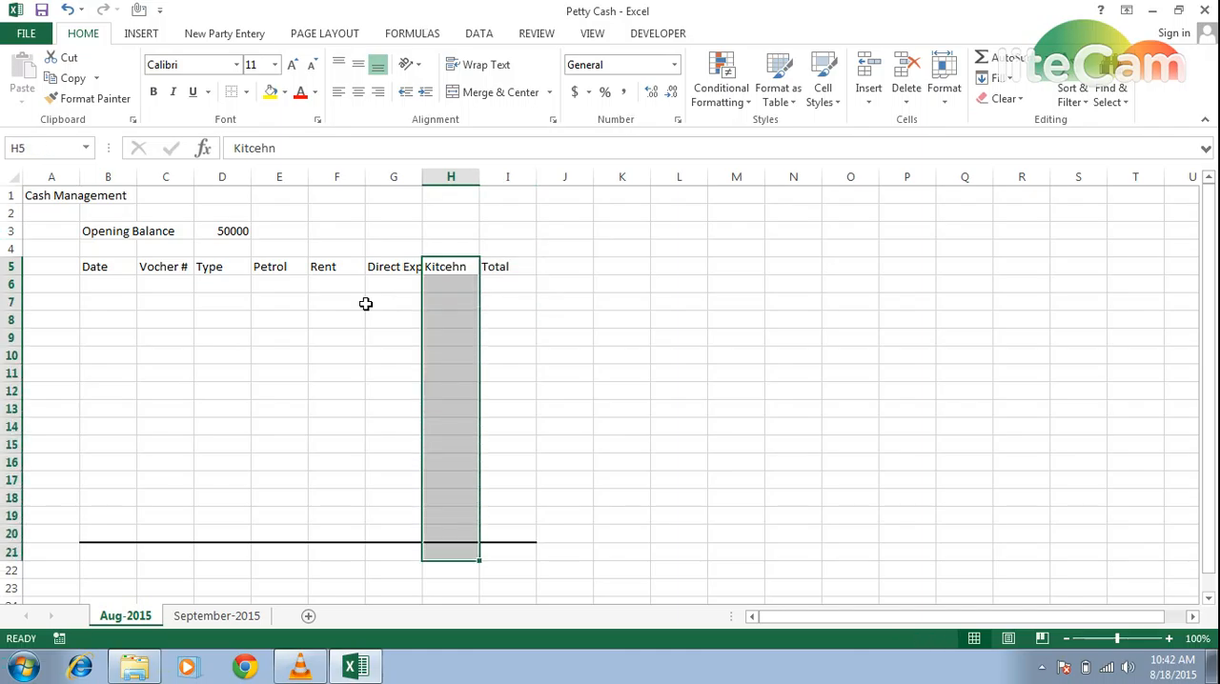
key("ctrl+1")
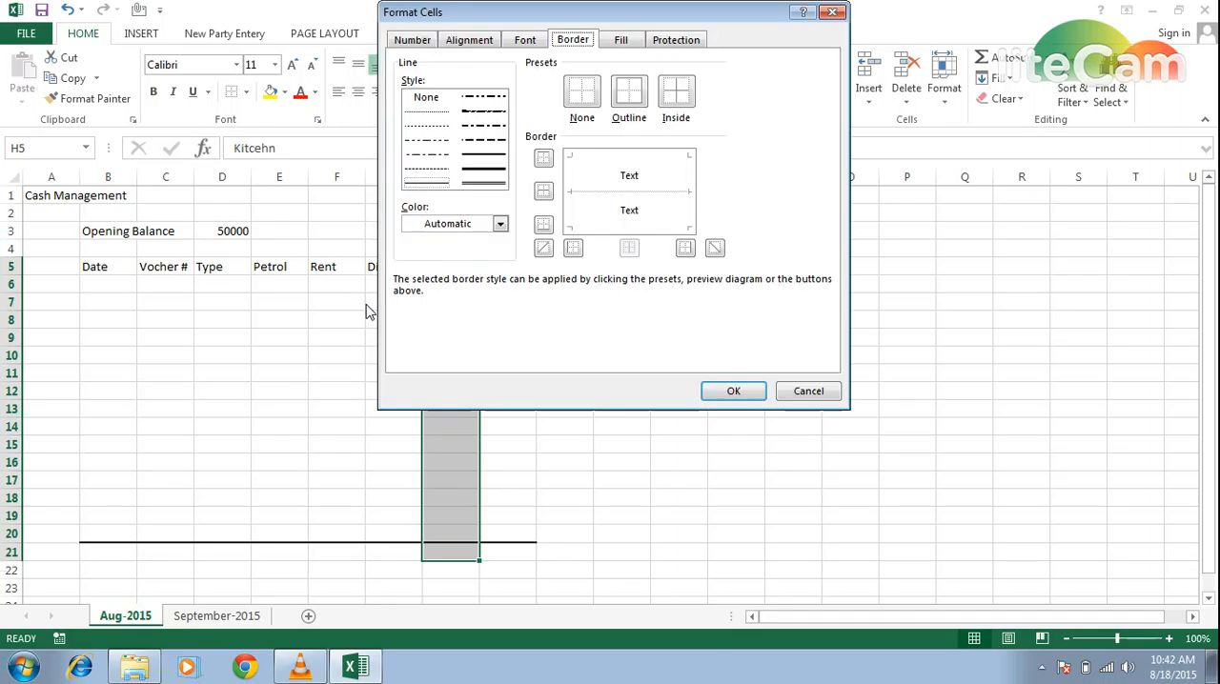
left_click(495, 157)
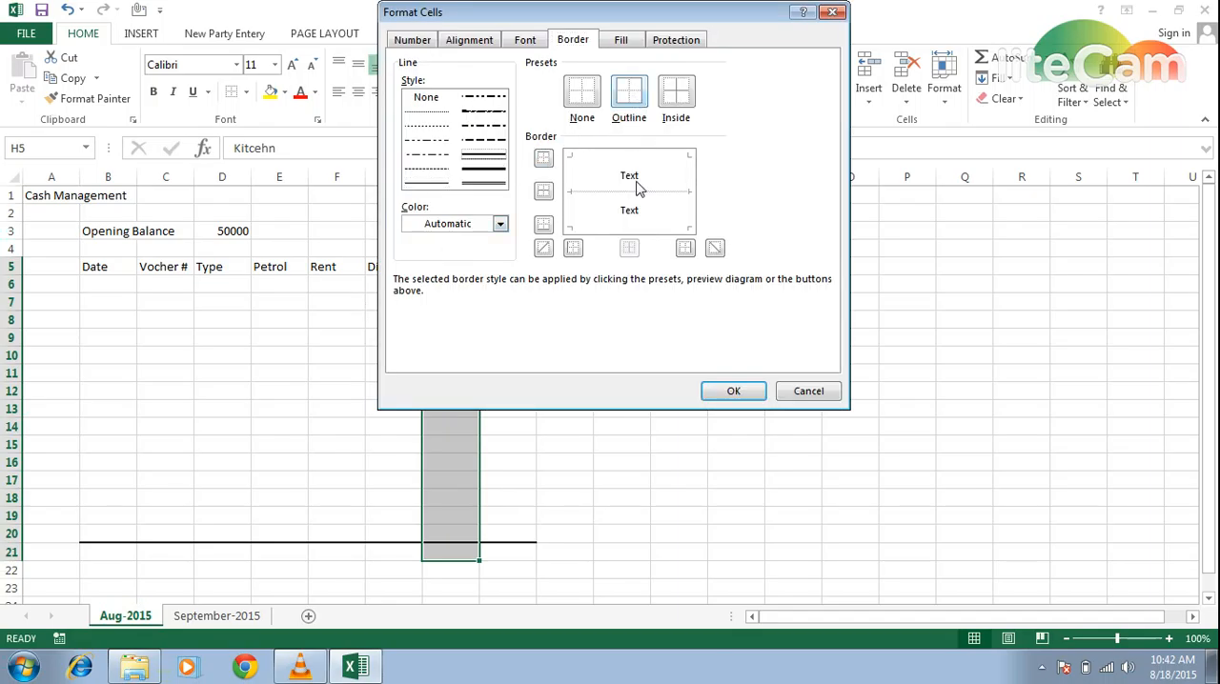
left_click(681, 195)
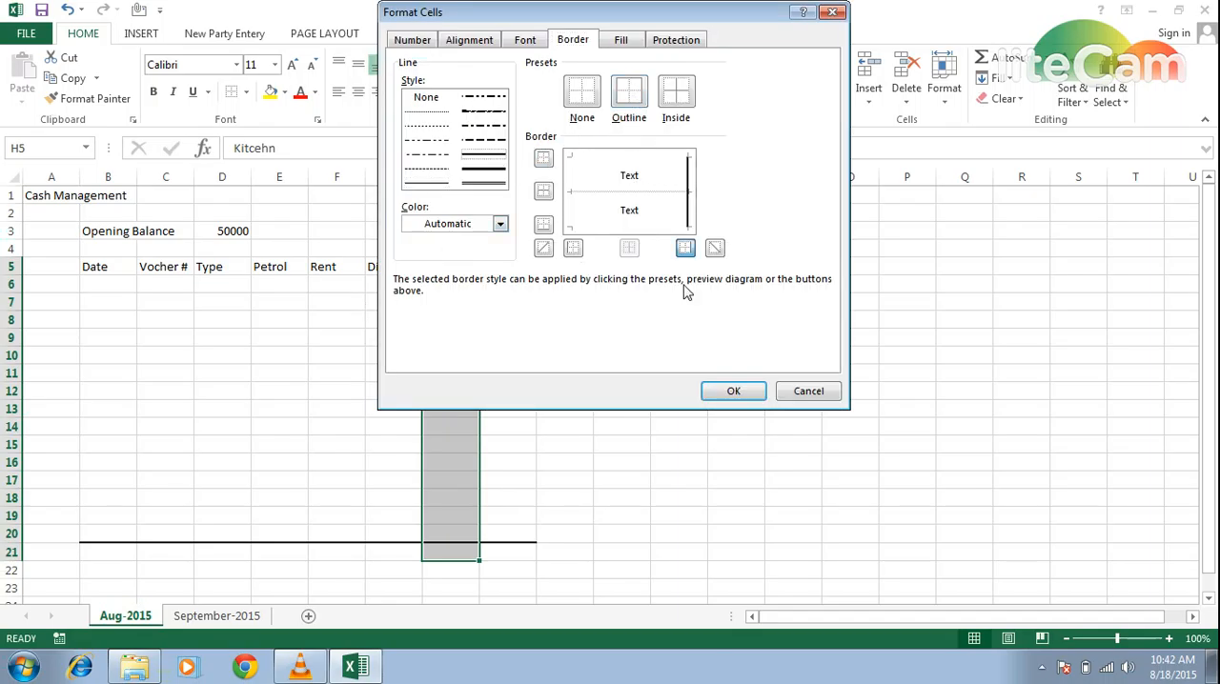
left_click(731, 391)
left_click(648, 406)
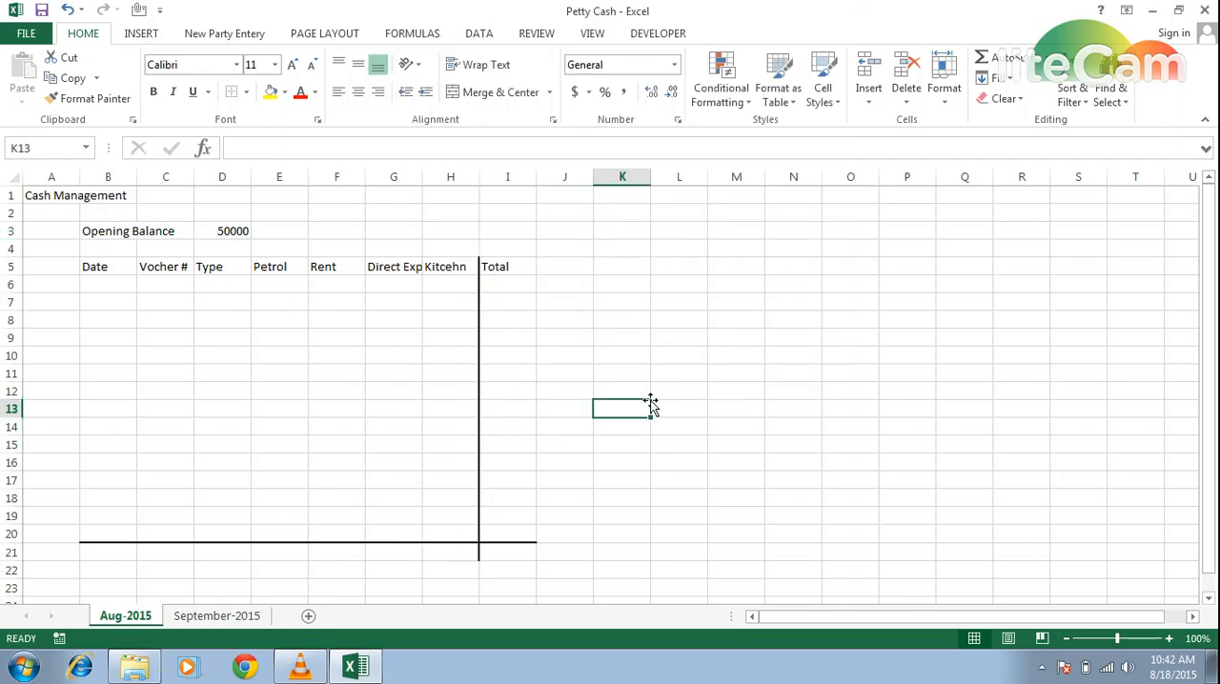
- Format the Date column cells B6:B20 as dates of the type 14-Mar
key("Left")
key("Left")
key("Left")
key("Left")
key("Left")
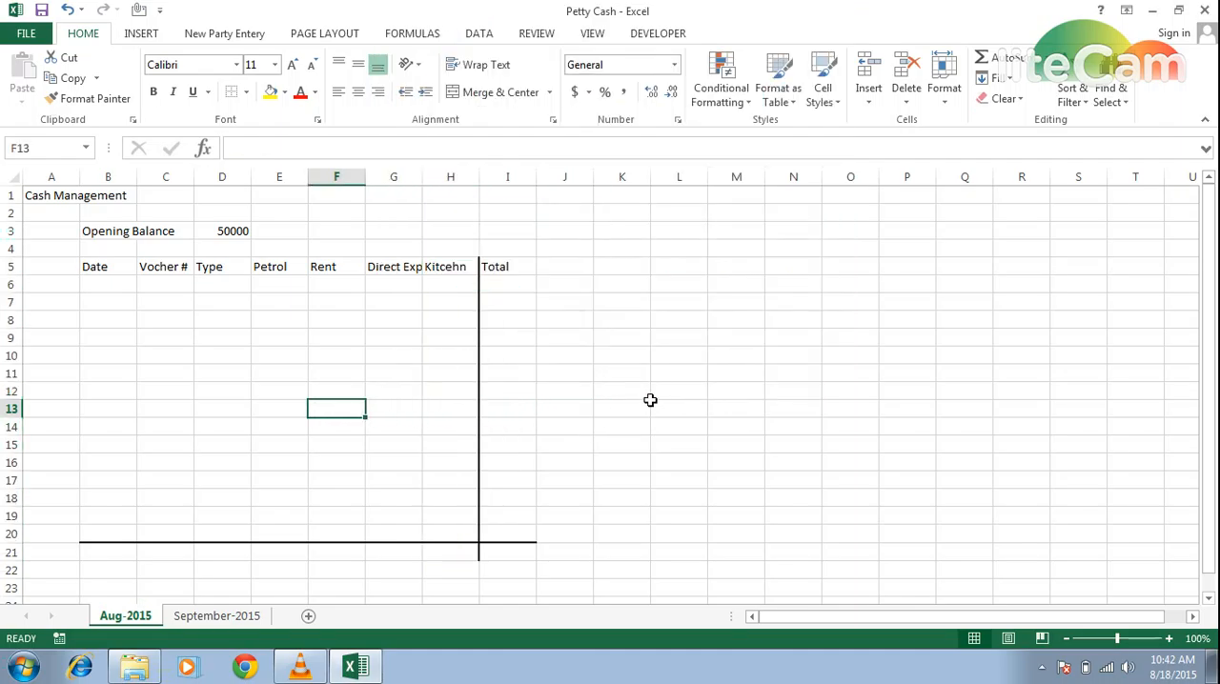
key("Up")
key("Up")
key("Up")
key("Up")
key("Up")
key("Left")
key("Left")
key("Left")
key("Left")
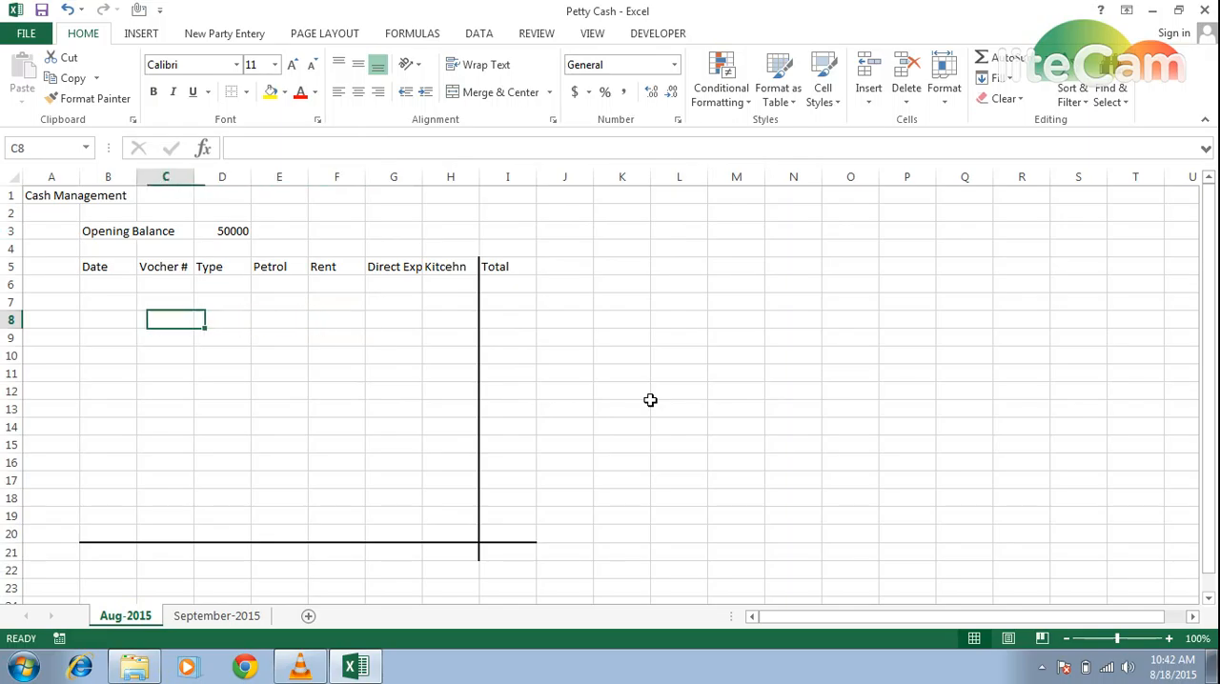
key("Up")
key("Up")
key("shift+Down")
key("shift+Down")
key("shift+Down")
key("shift+Down")
key("shift+Down")
key("shift+Down")
key("shift+Down")
key("shift+Down")
key("shift+Down")
key("shift+Down")
key("shift+Down")
key("shift+Down")
key("shift+Down")
key("shift+Down")
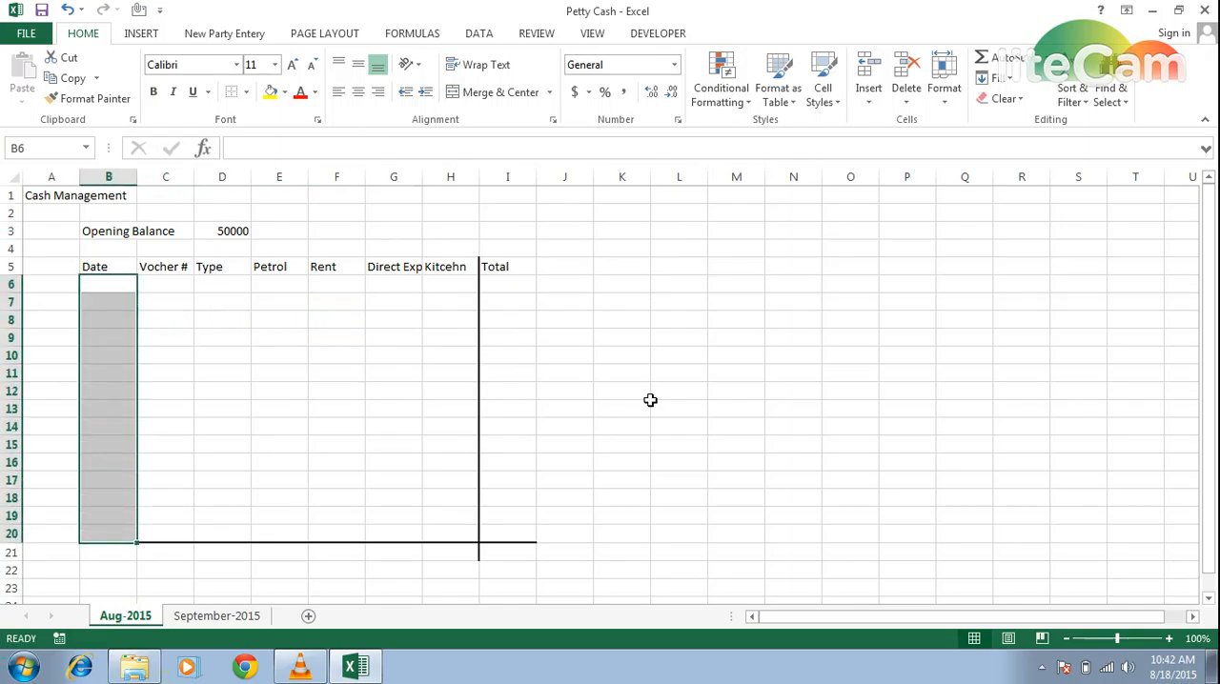
key("ctrl+1")
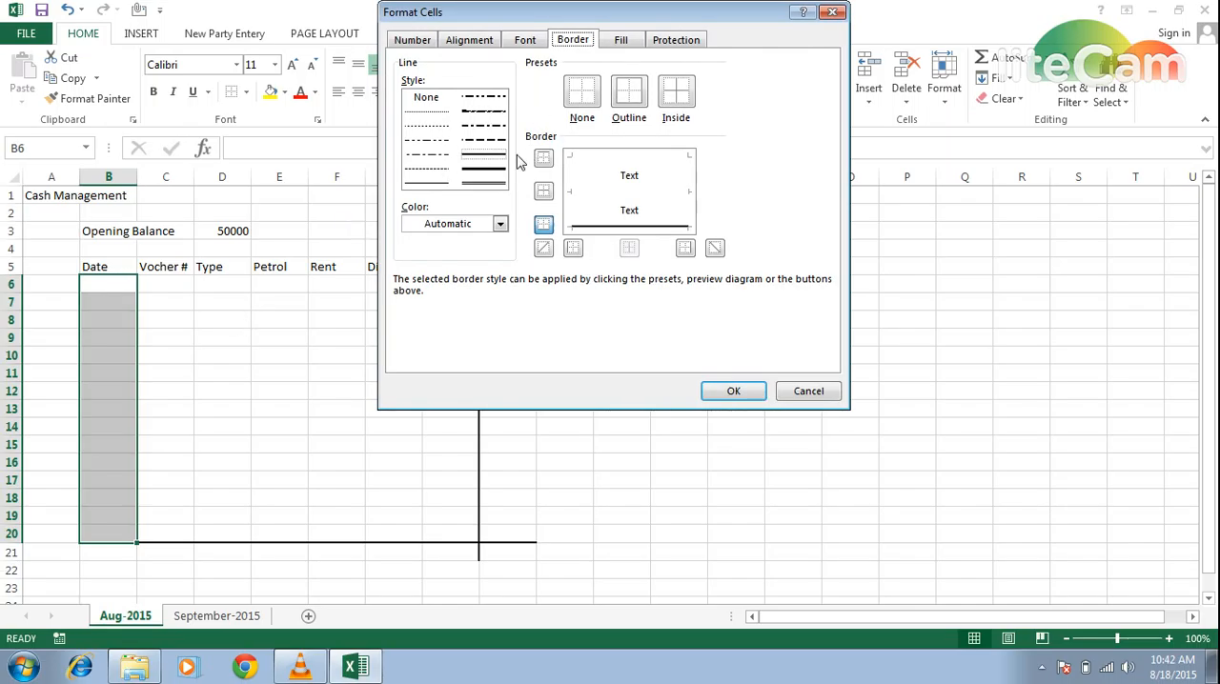
left_click(409, 41)
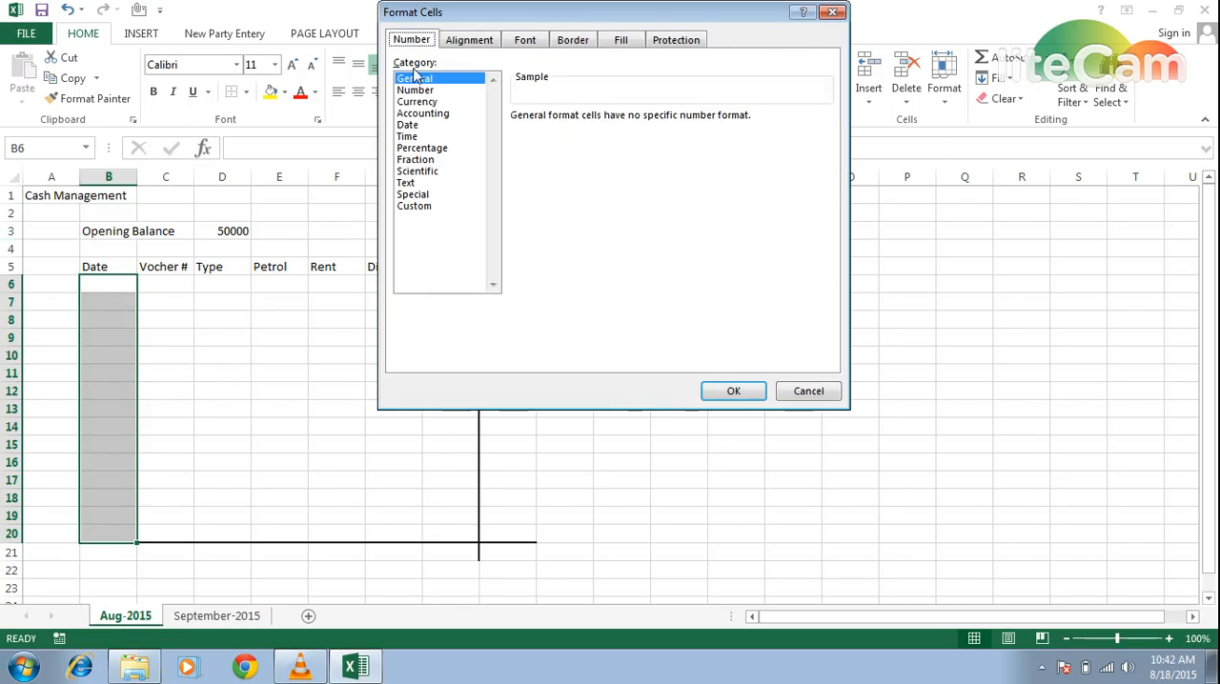
left_click(408, 127)
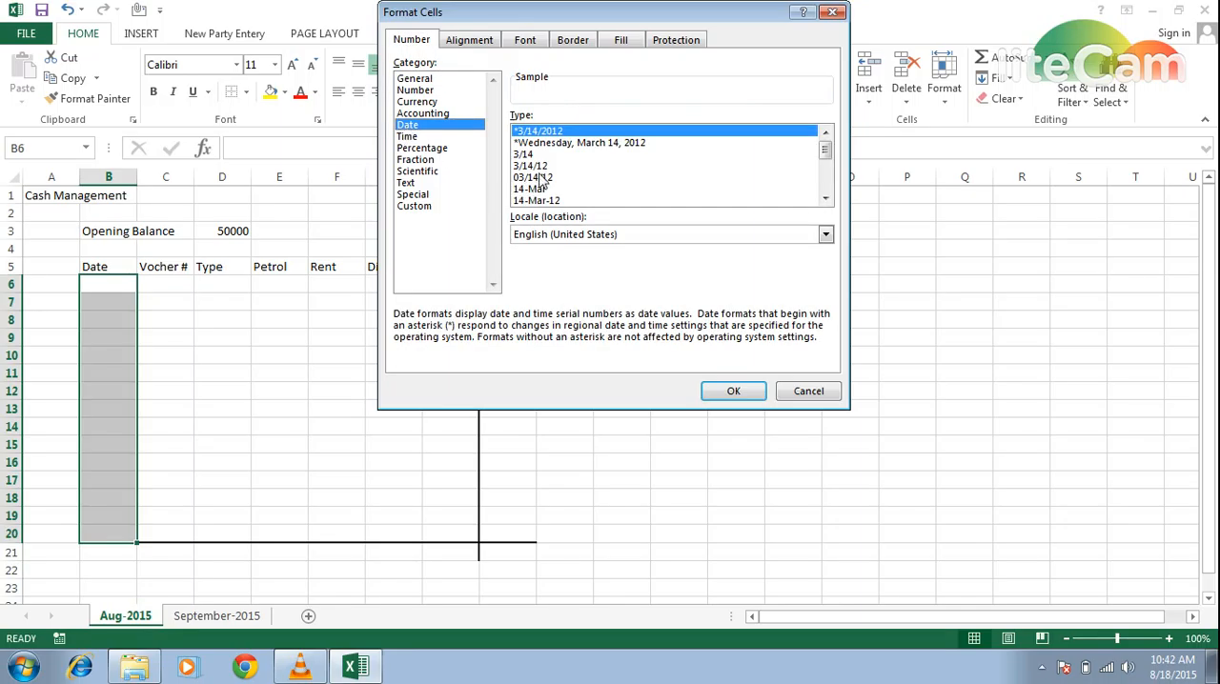
left_click(536, 200)
left_click(534, 189)
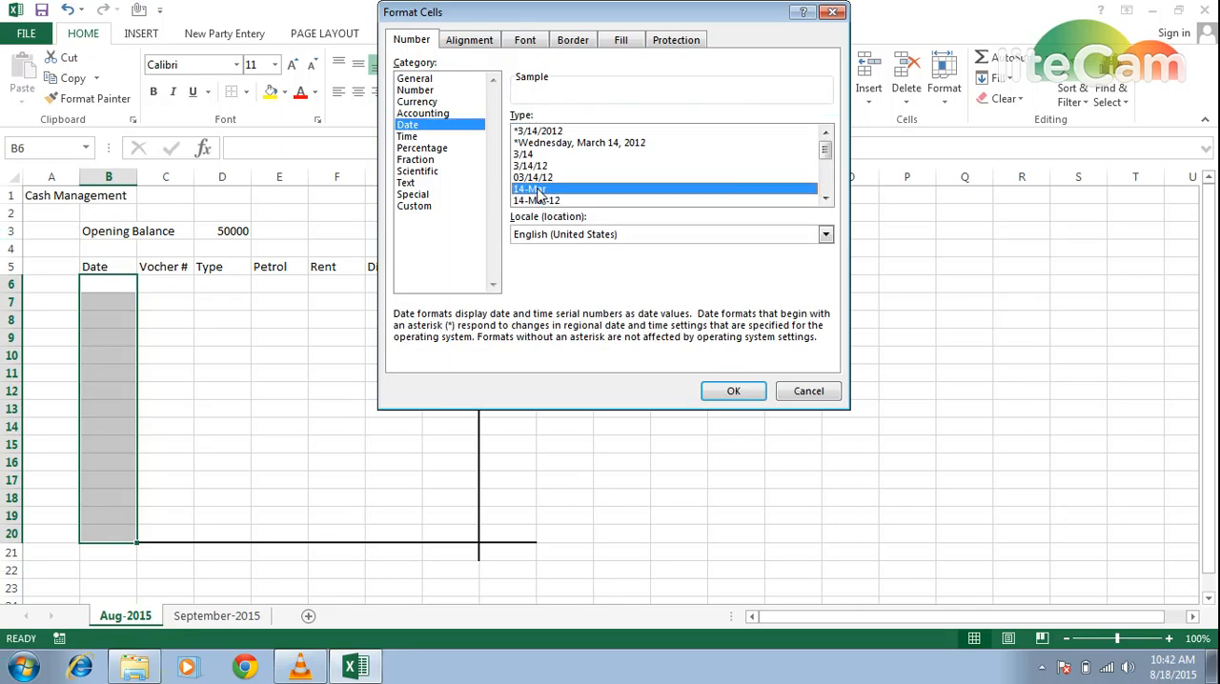
left_click(734, 391)
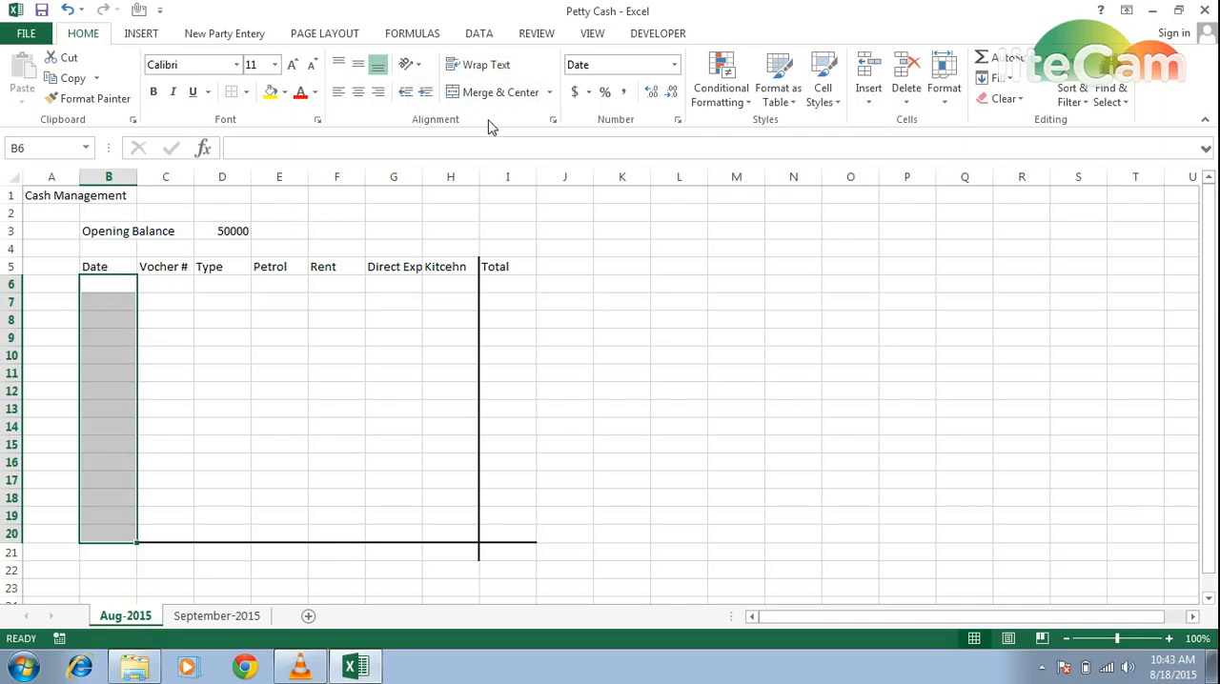
- Set data validation on B6:B20 to allow only a date equal to =today()
left_click(482, 36)
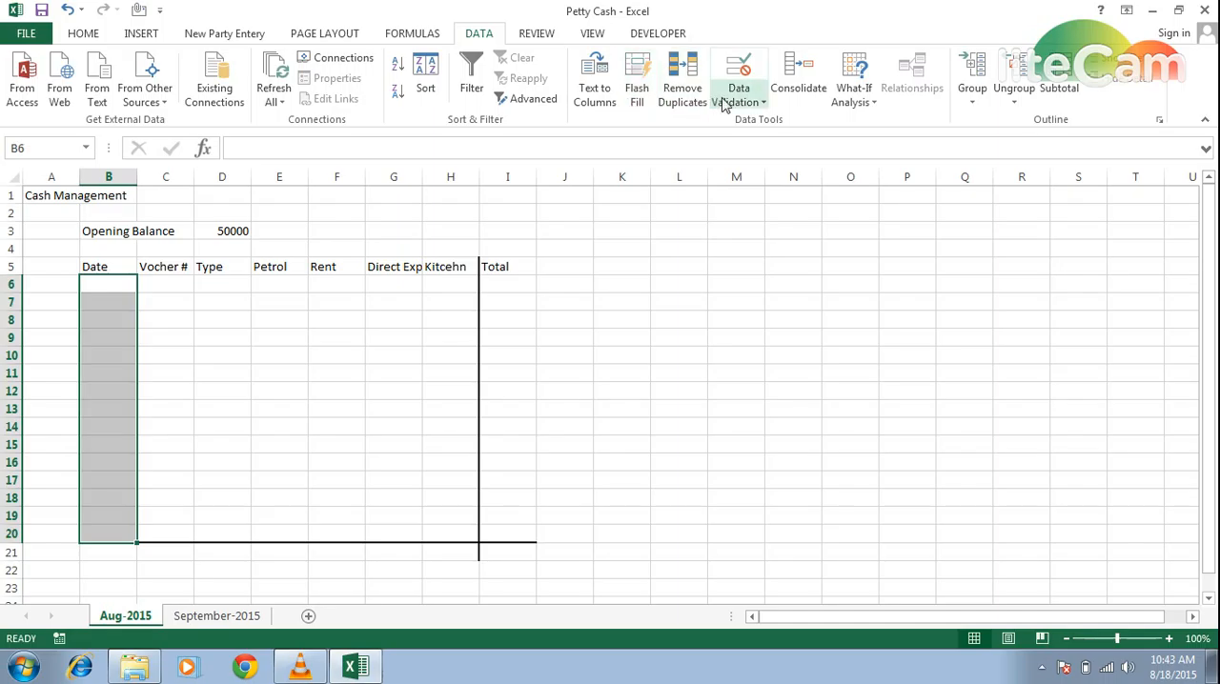
left_click(758, 105)
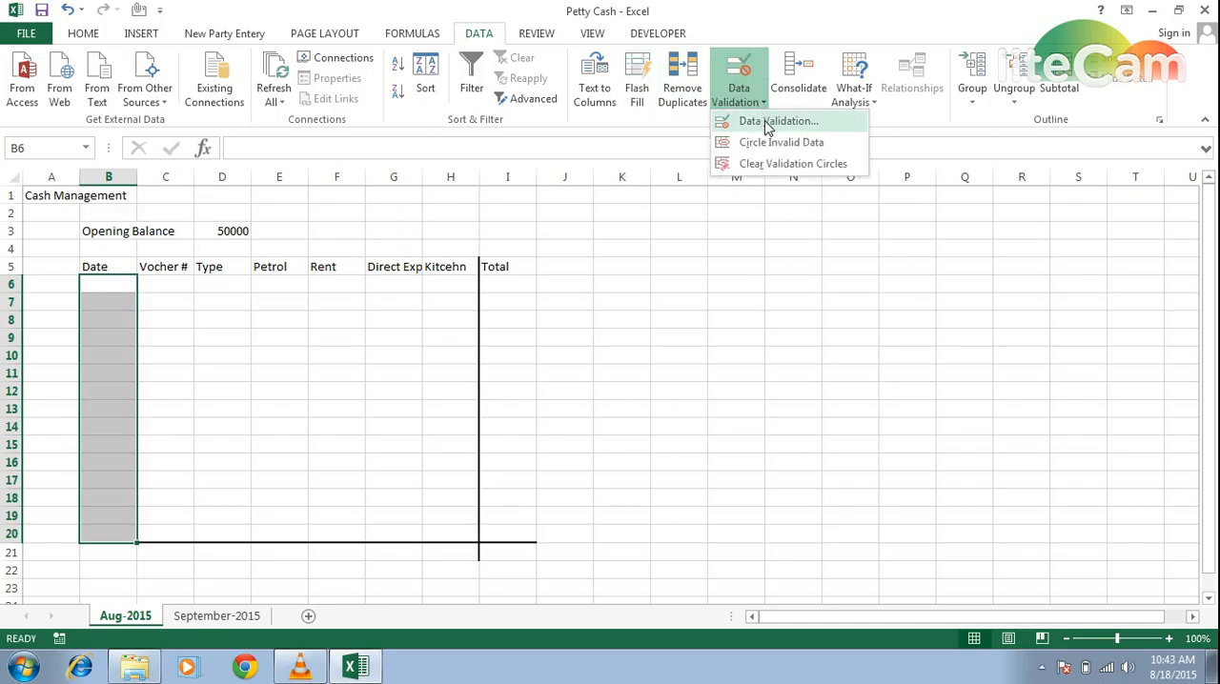
left_click(768, 122)
left_click(590, 163)
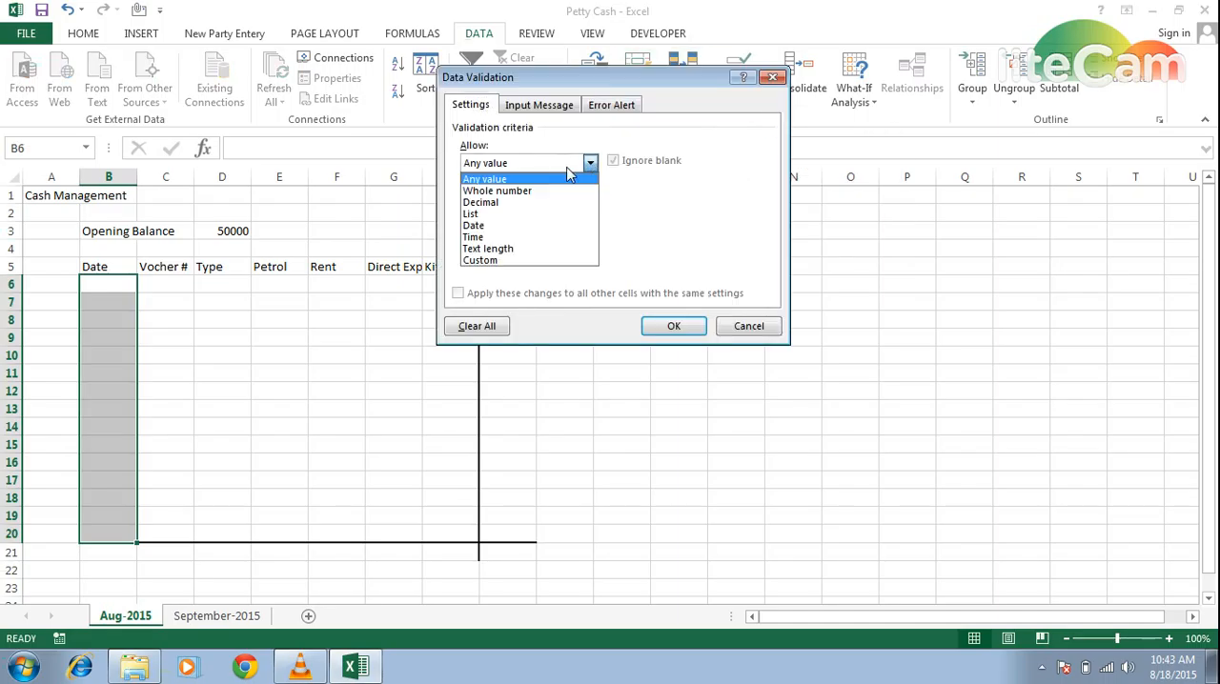
left_click(481, 226)
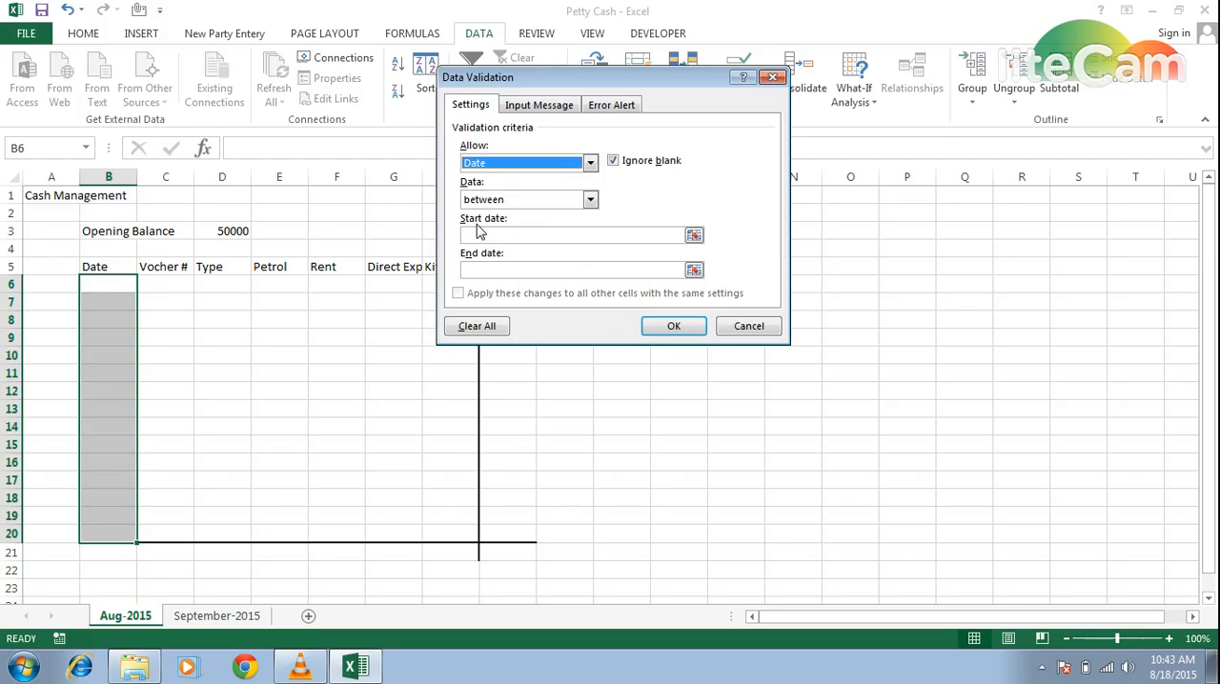
left_click(586, 201)
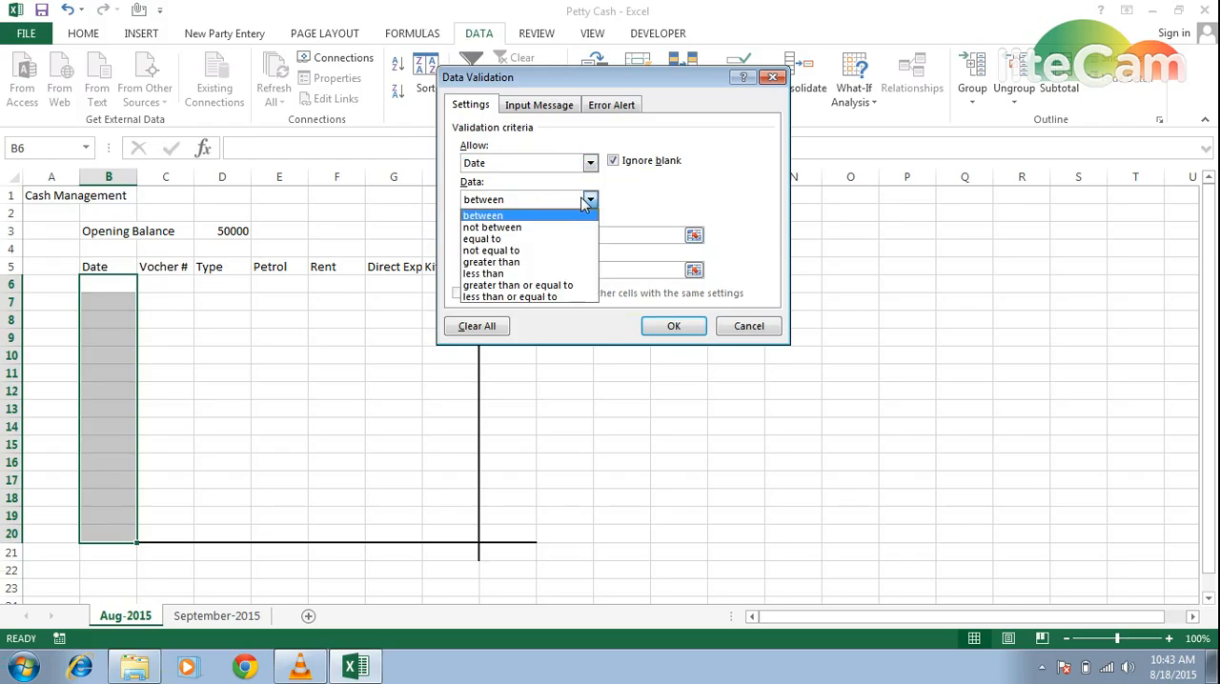
left_click(497, 240)
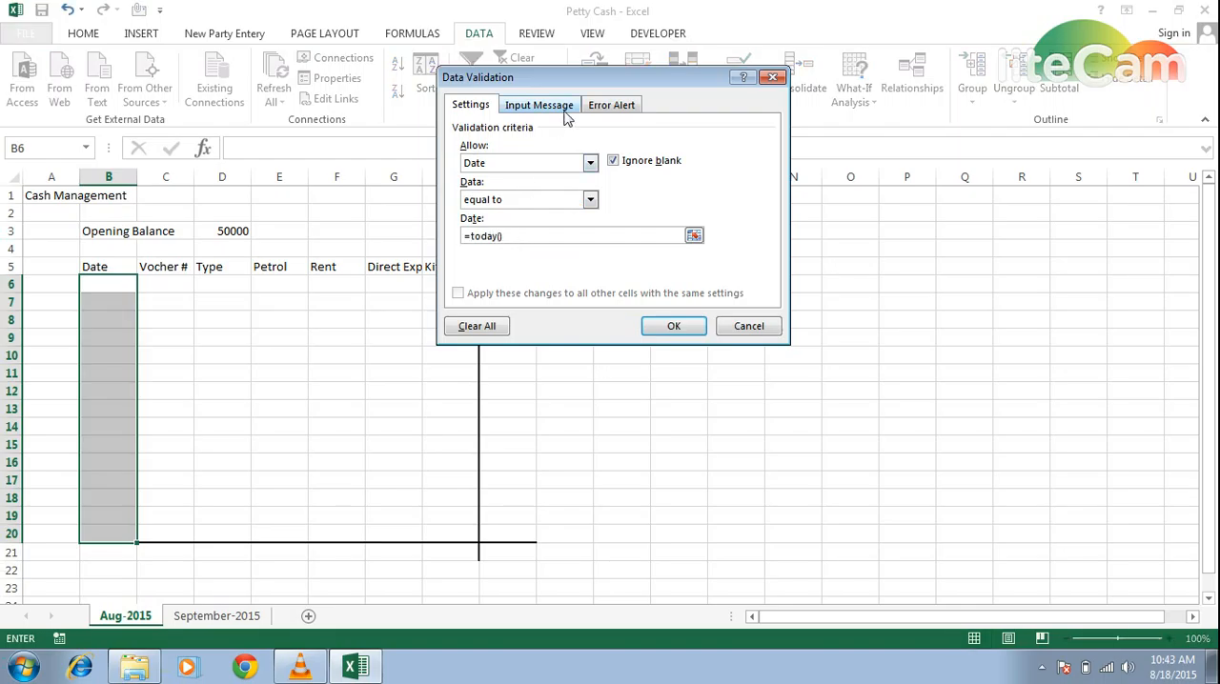
- Add a Stop error alert to the date validation, titled "Invalid Date", with the message "Your date is not correc... just date for today is aceptable..."
left_click(605, 107)
left_click(626, 186)
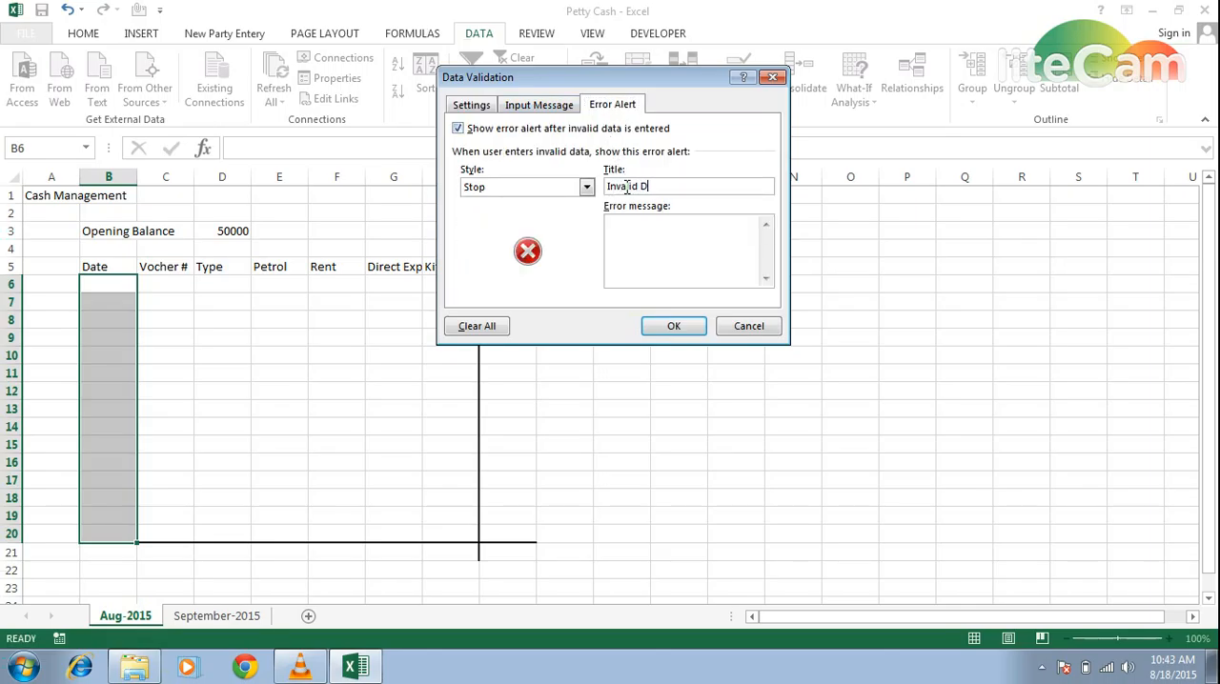
left_click(643, 226)
type("Your date is not correc... just")
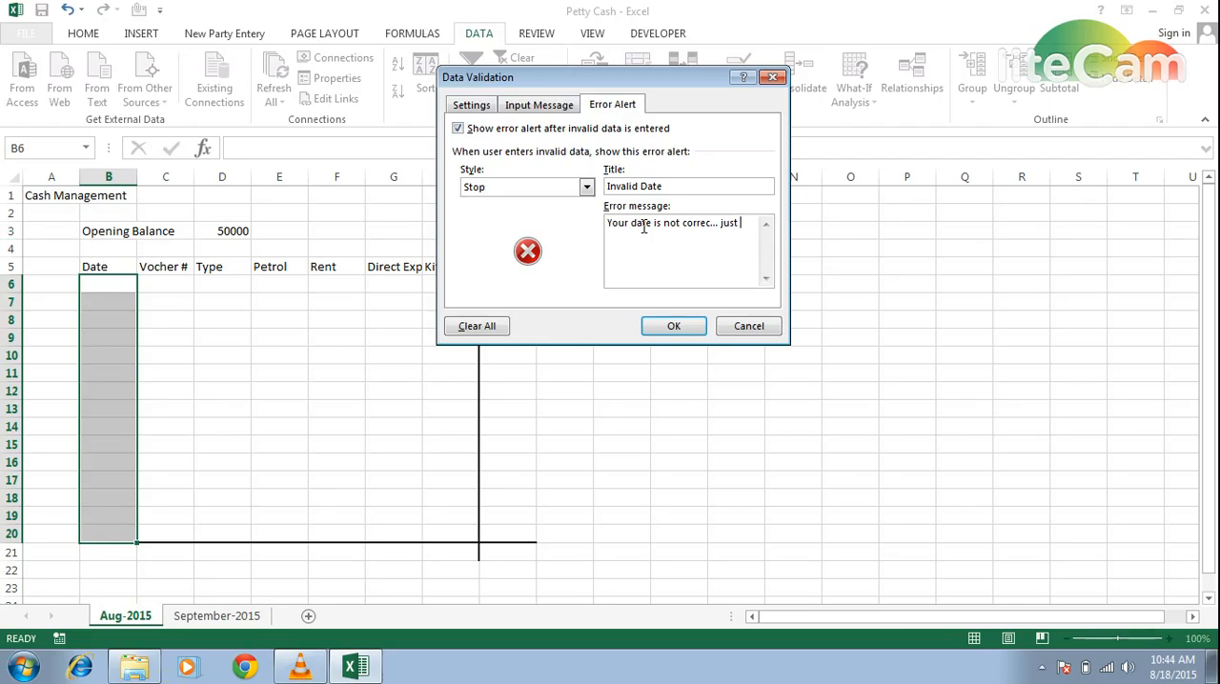
type("ate for today is")
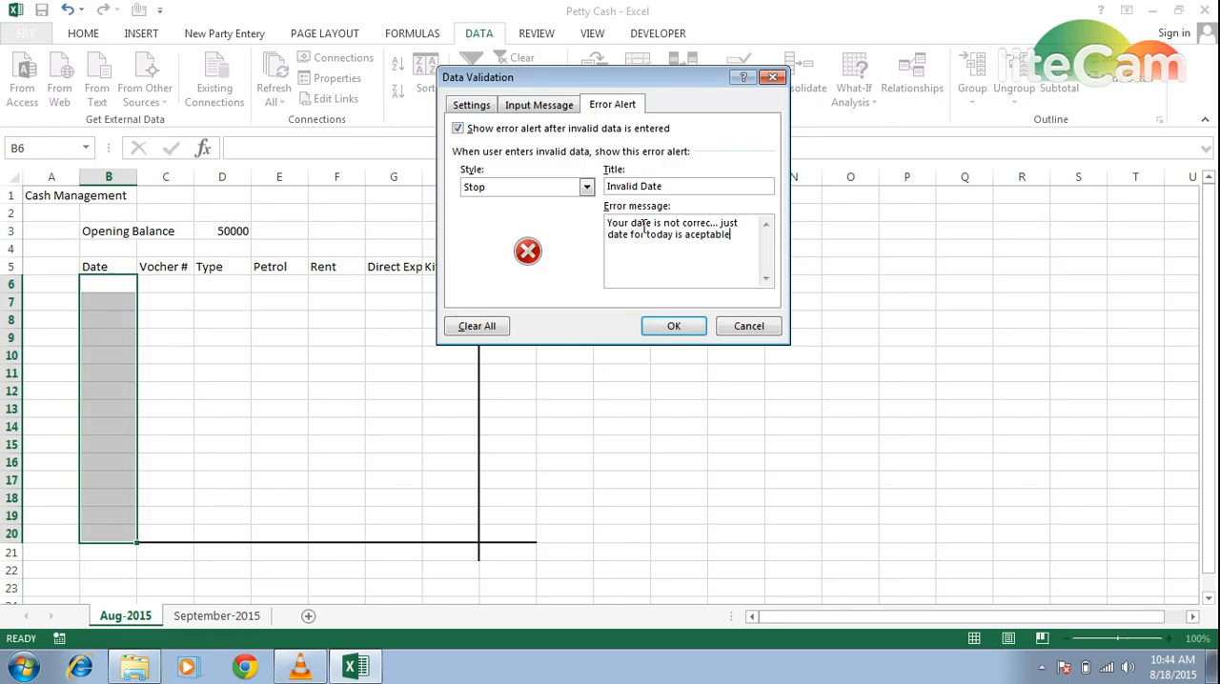
type(" aceptable")
left_click(674, 325)
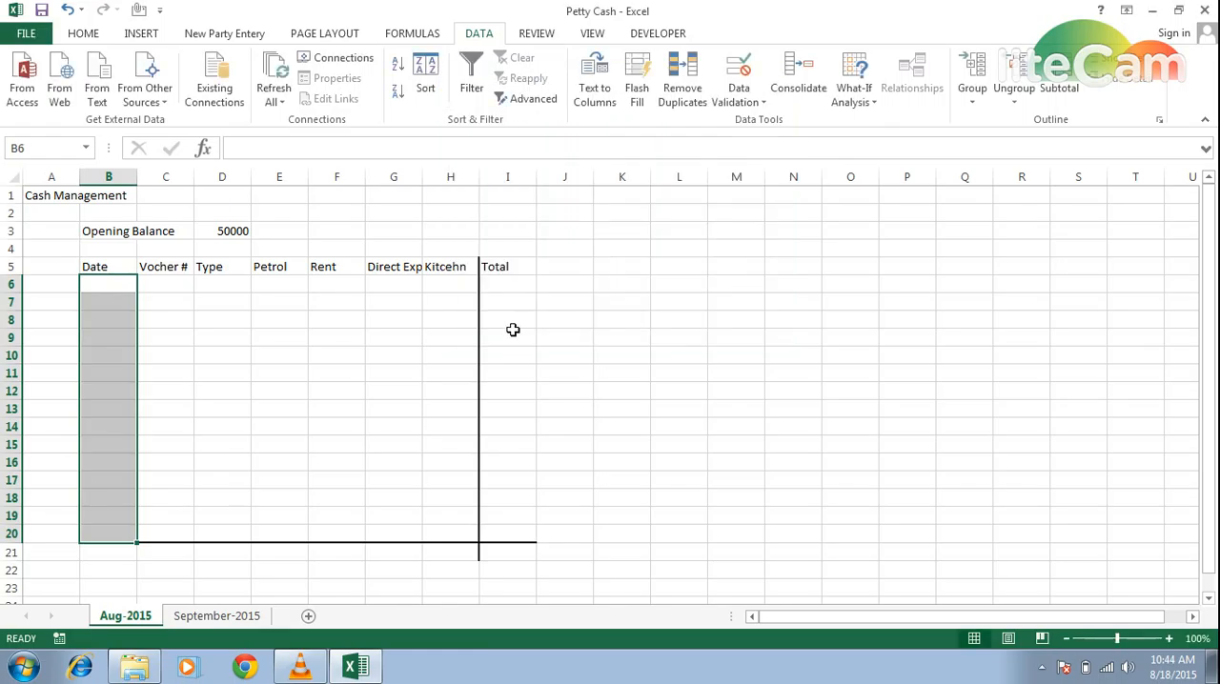
- Enter the date 8/18 in cell B6, the first row of the Date column
left_click(94, 284)
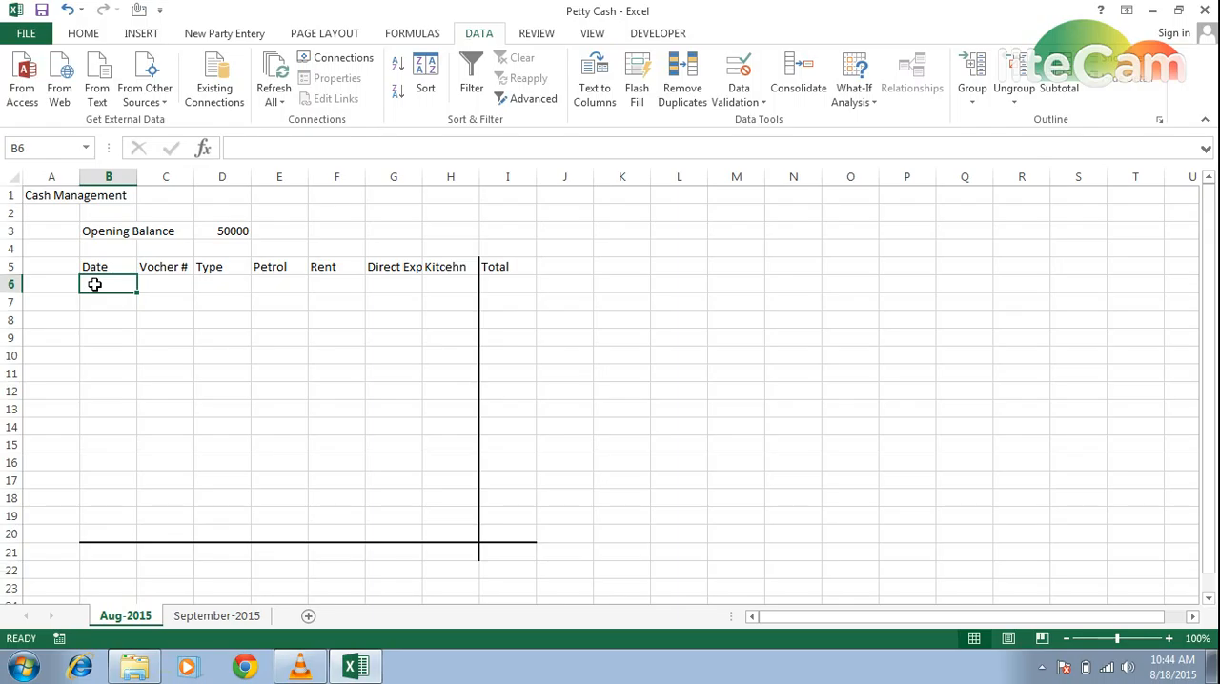
type("8")
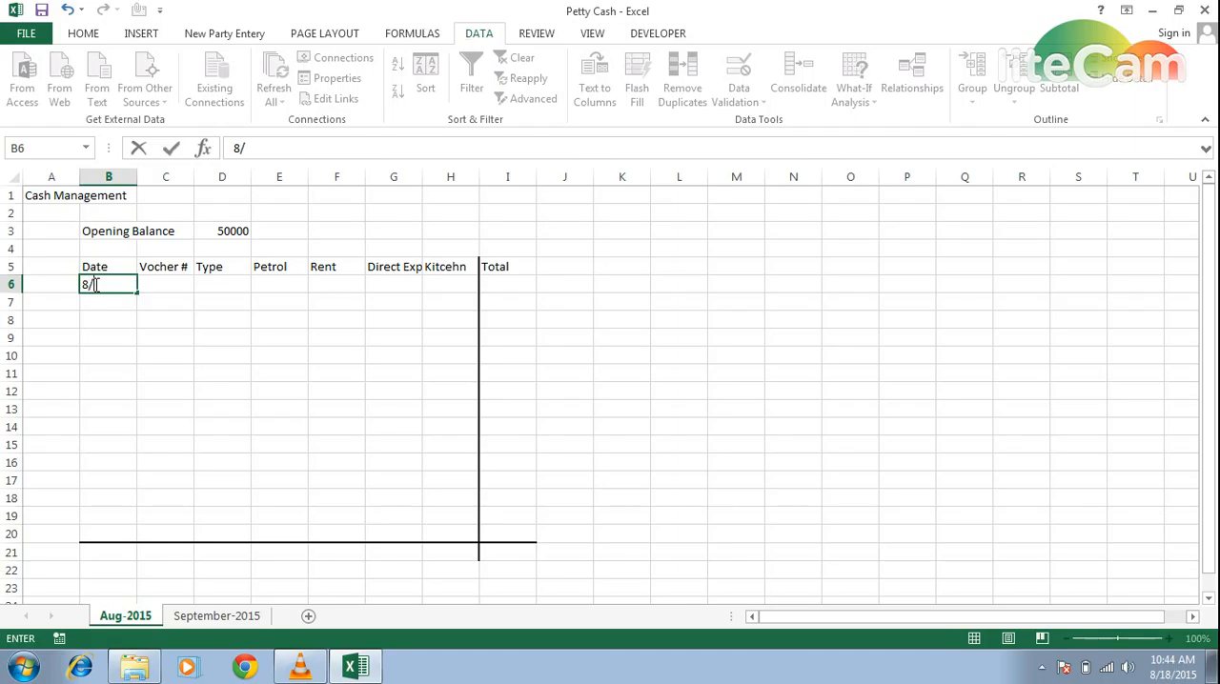
type("/18")
key("Return")
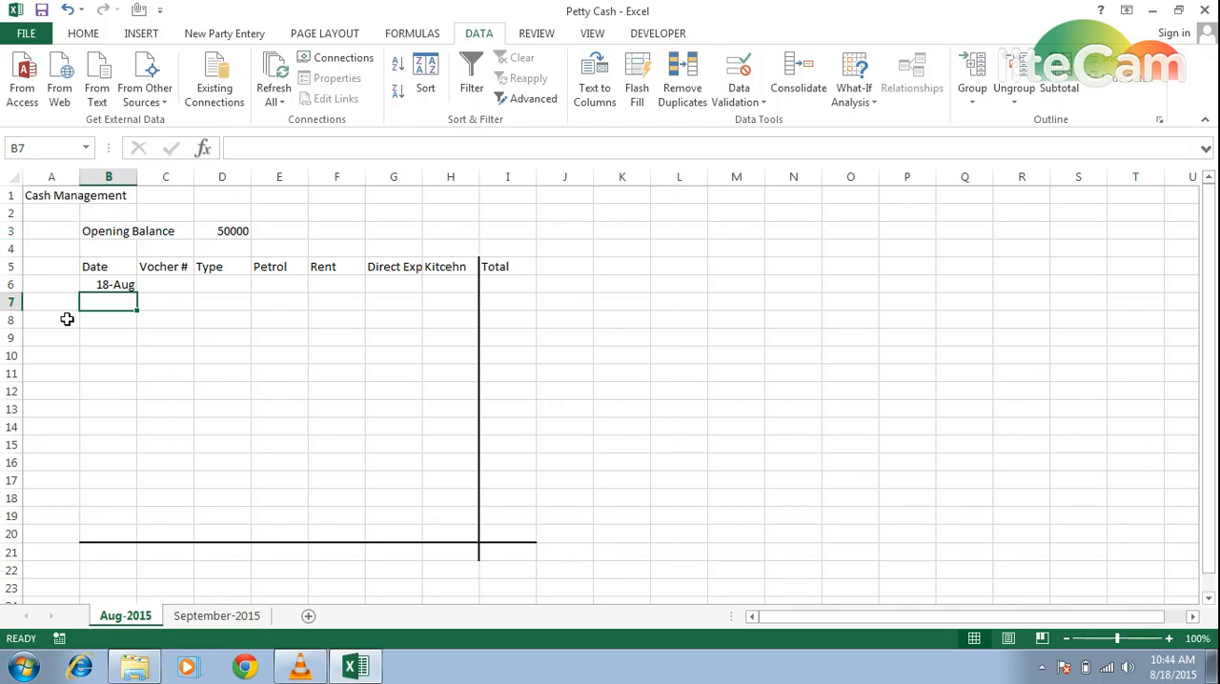
- Test the Date column's validation by trying 8/17 in cell B7, and cancel the entry
type("8")
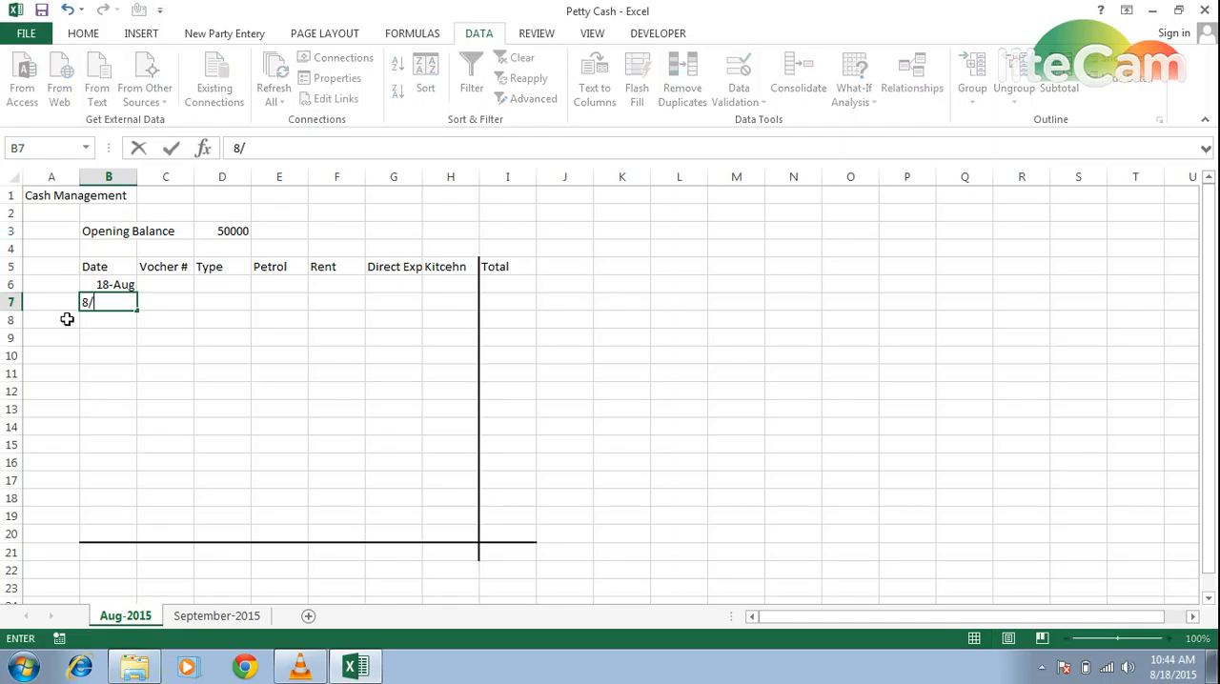
type("/17")
key("Return")
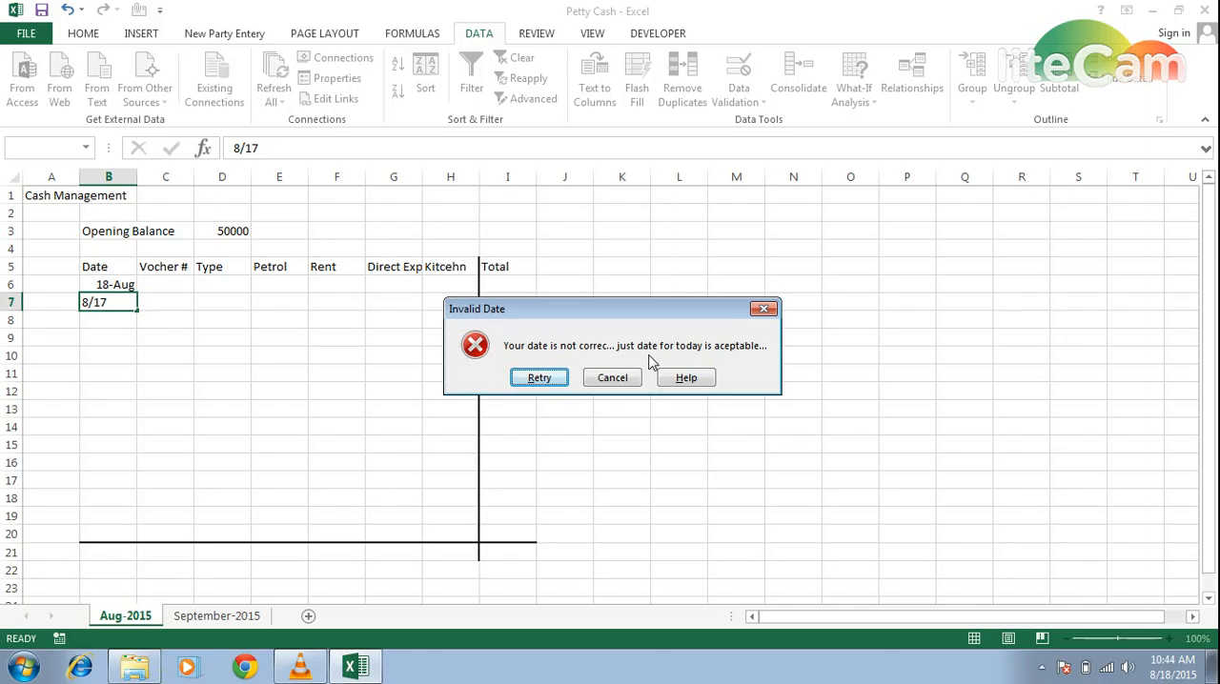
left_click(606, 378)
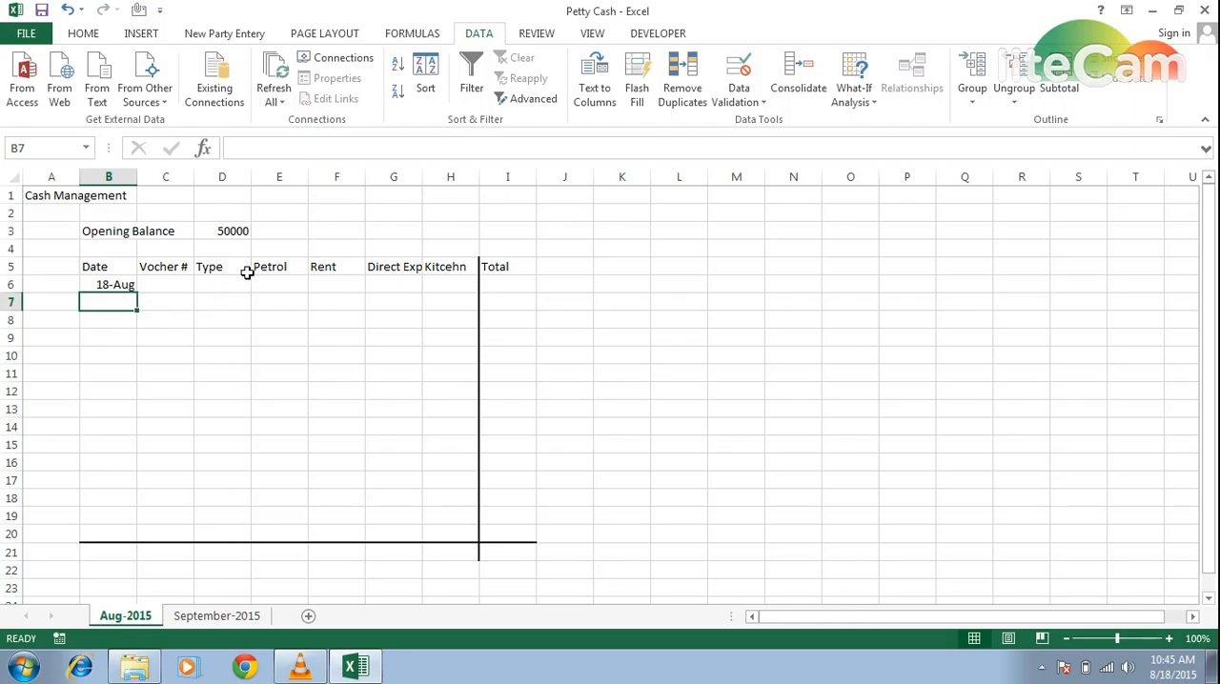
- Format the amount cells E6:I20, from Petrol to Total, with the comma number style and fewer decimal places
left_click_drag(278, 174, 500, 168)
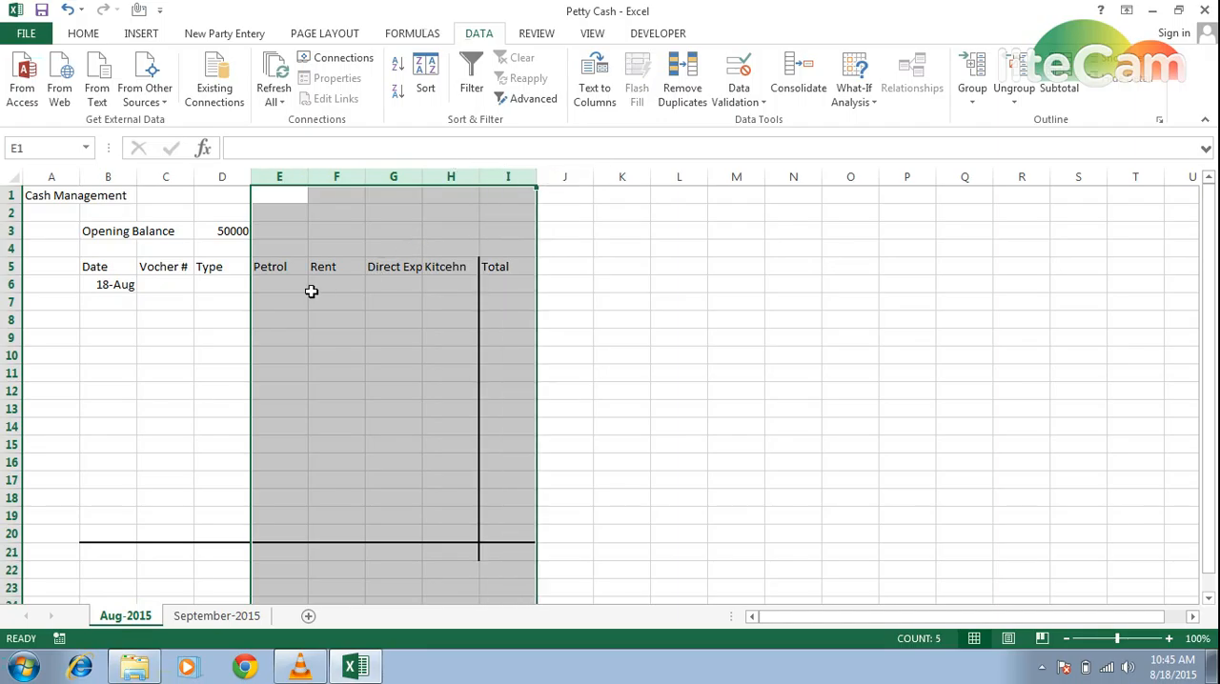
left_click(274, 288)
key("shift+Right")
key("shift+Right")
key("shift+Right")
key("shift+Right")
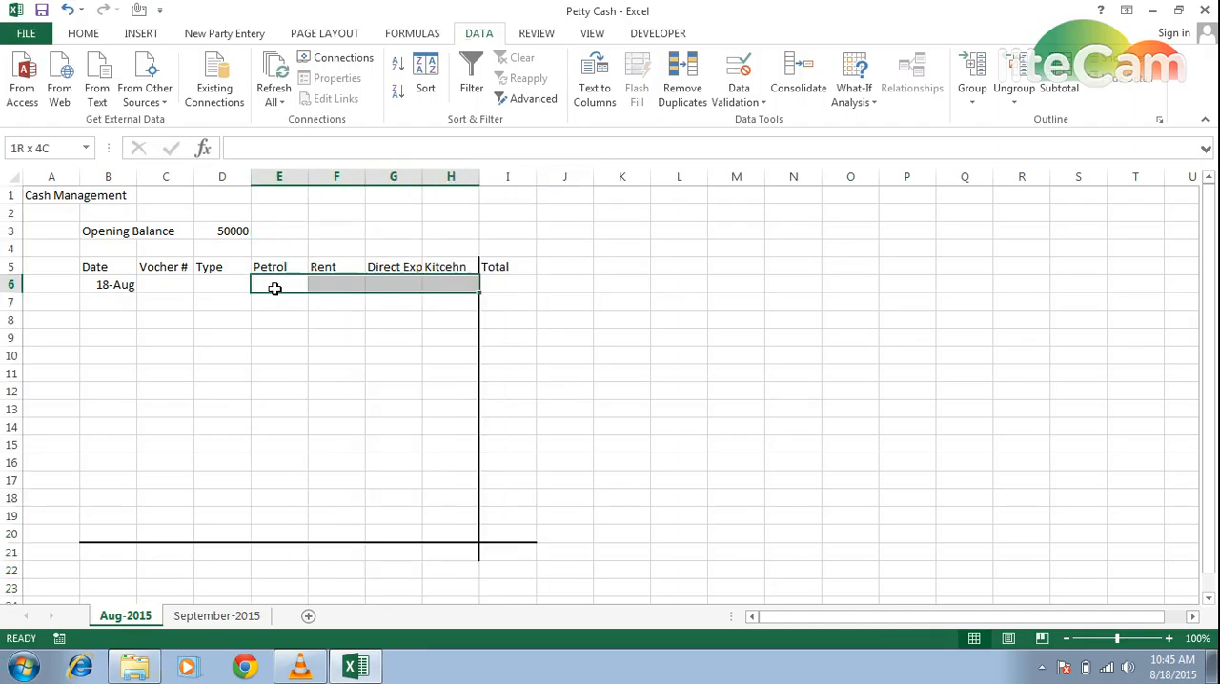
key("shift+Down")
key("shift+Down")
key("shift+Down")
key("shift+Down")
key("shift+Down")
key("shift+Down")
key("shift+Down")
key("shift+Down")
key("shift+Down")
key("shift+Down")
key("shift+Down")
key("shift+Down")
key("shift+Down")
key("shift+Down")
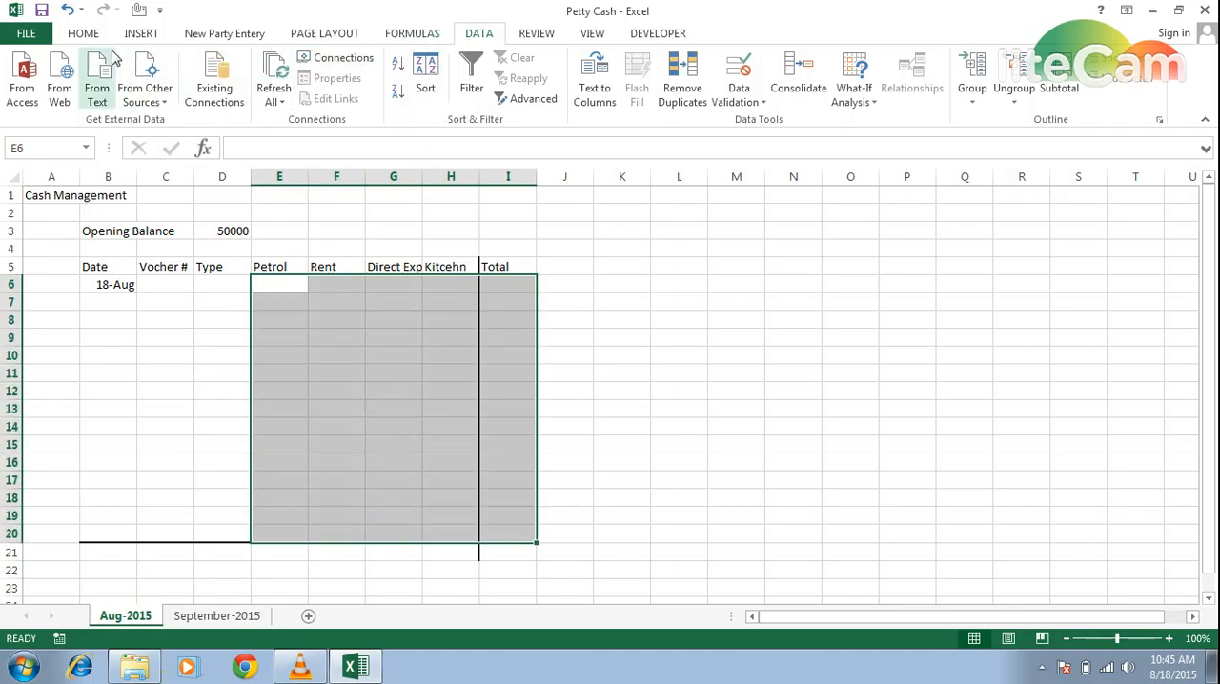
left_click(83, 35)
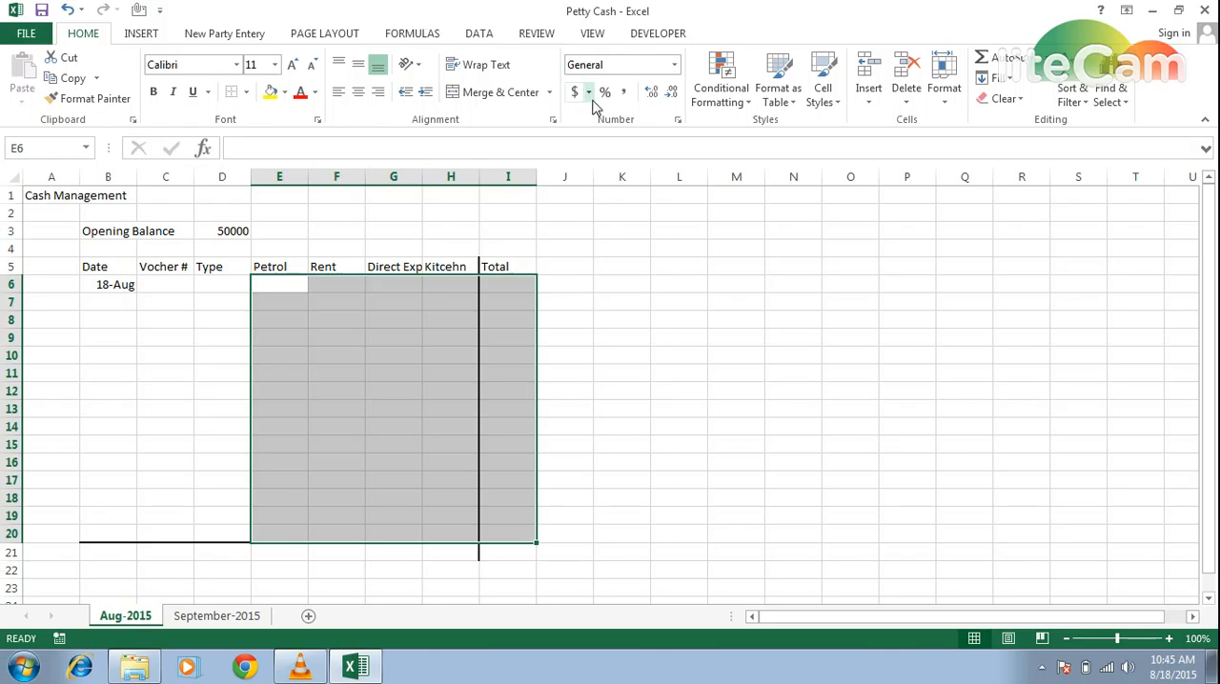
left_click(624, 93)
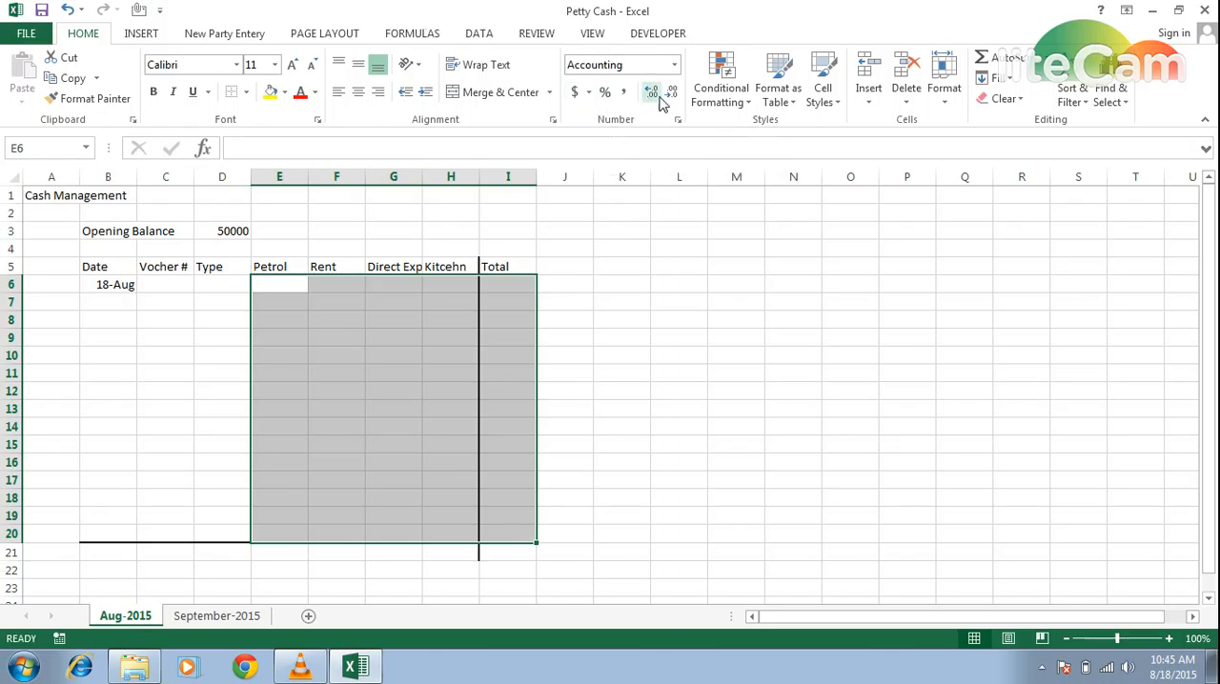
left_click(672, 94)
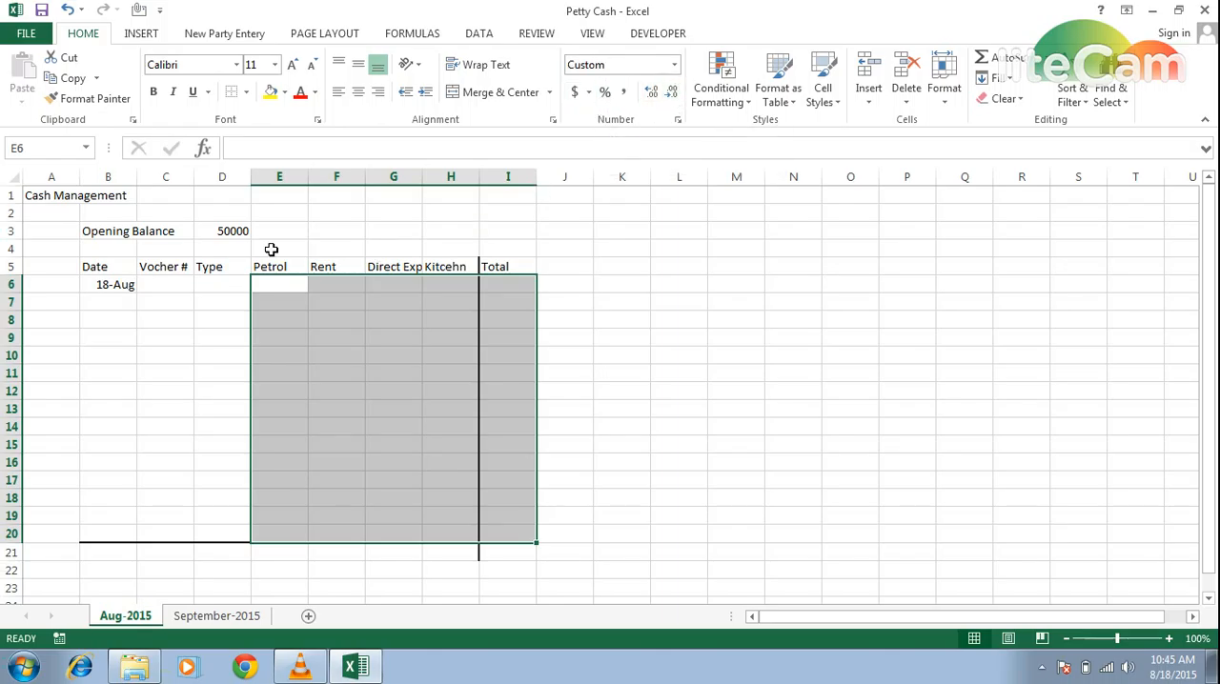
- Format the opening balance in D3 as Currency with the PKR symbol and 0 decimal places
left_click(207, 232)
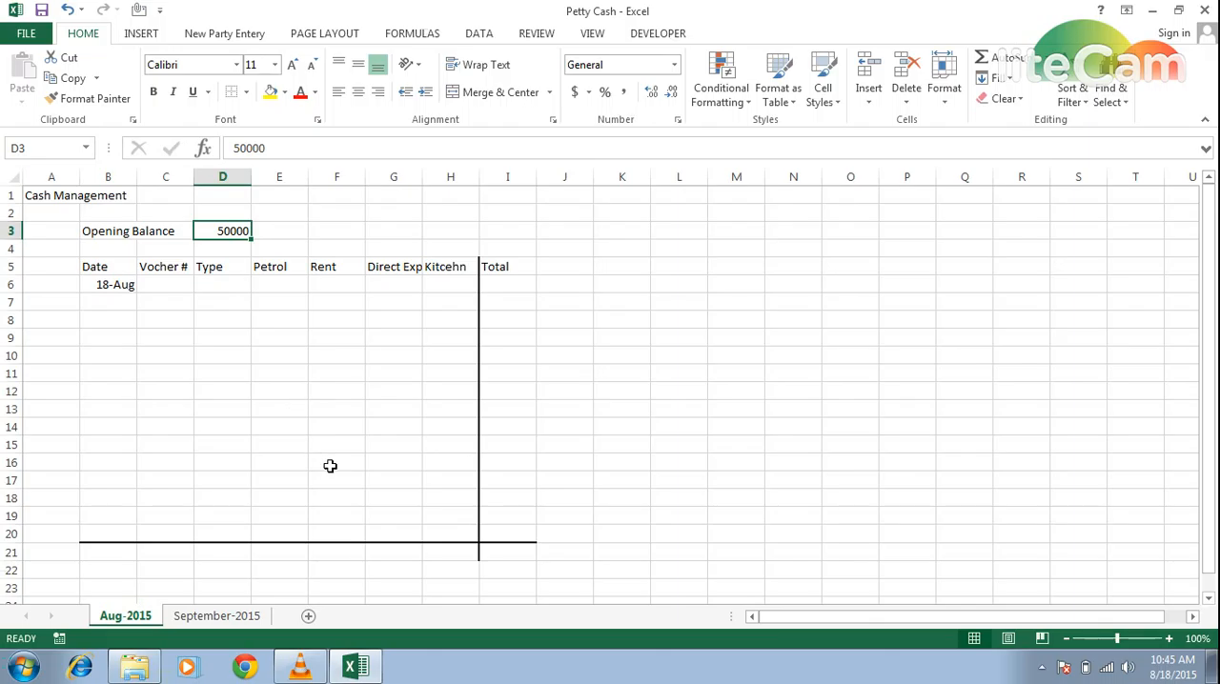
key("ctrl+1")
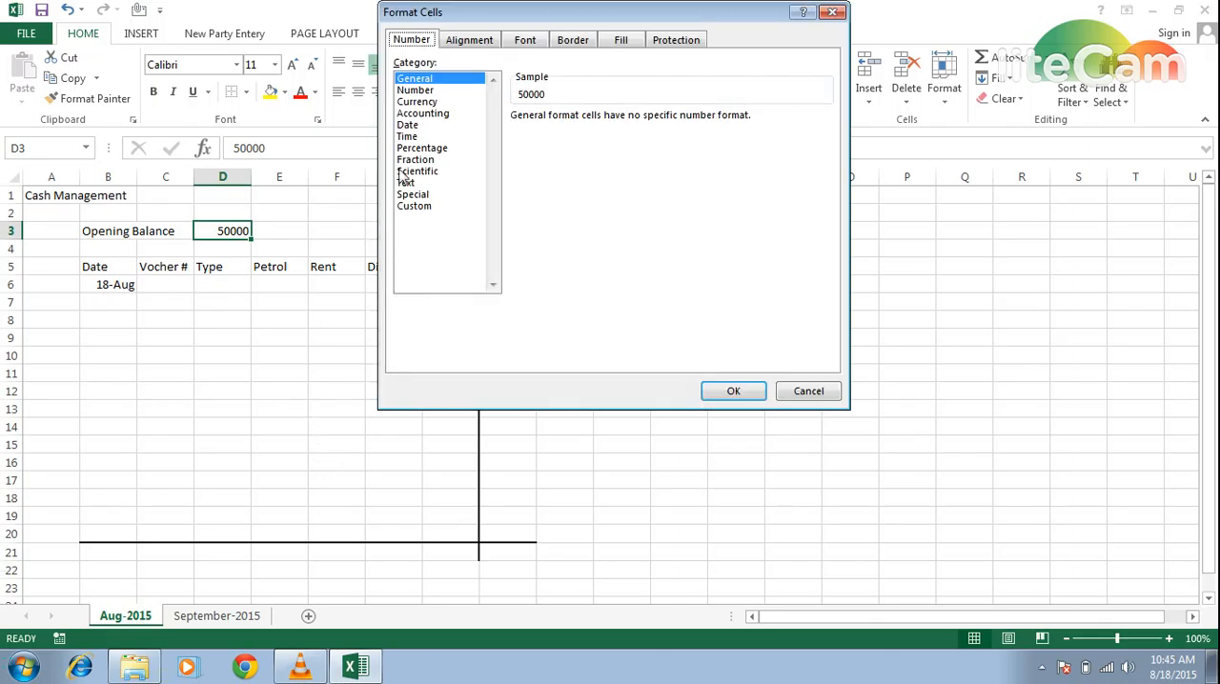
left_click(416, 103)
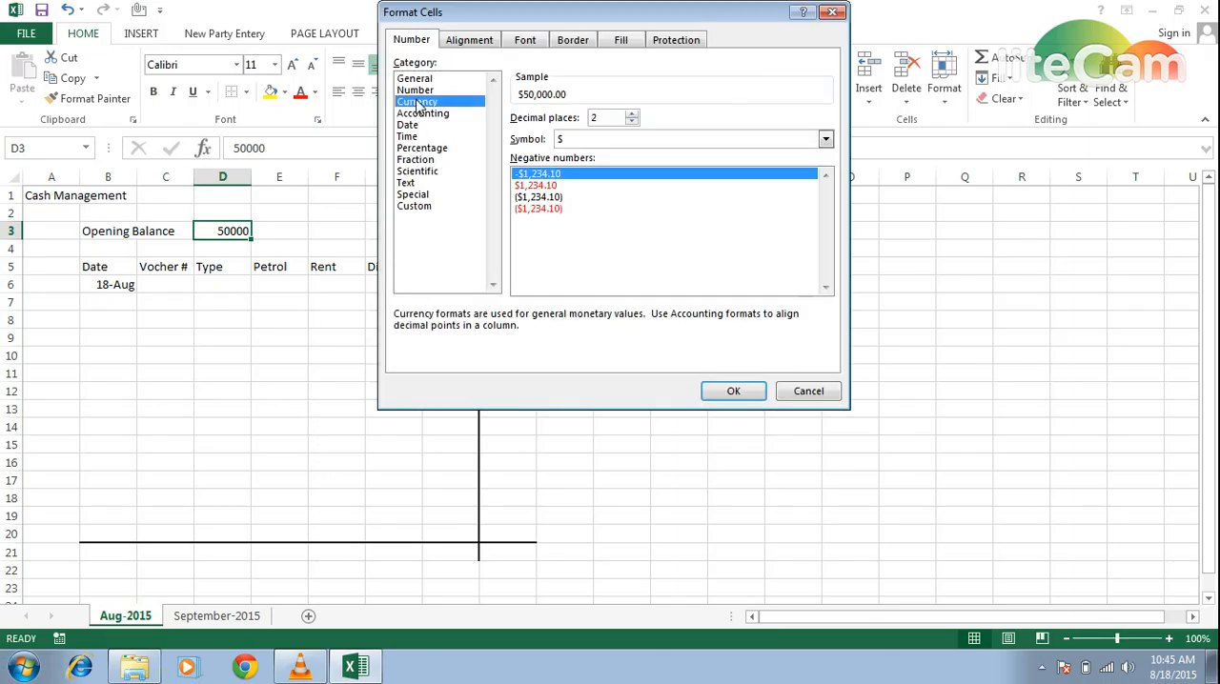
left_click(648, 142)
key("o")
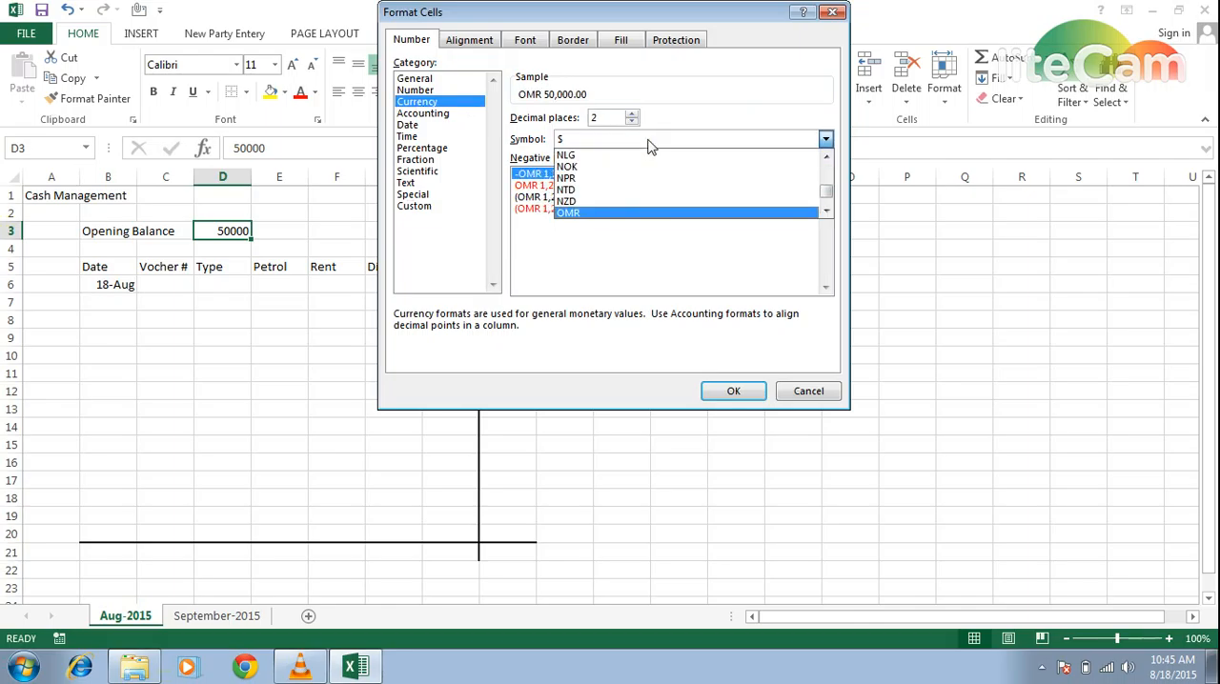
key("Down")
key("Down")
key("Down")
key("Down")
key("Down")
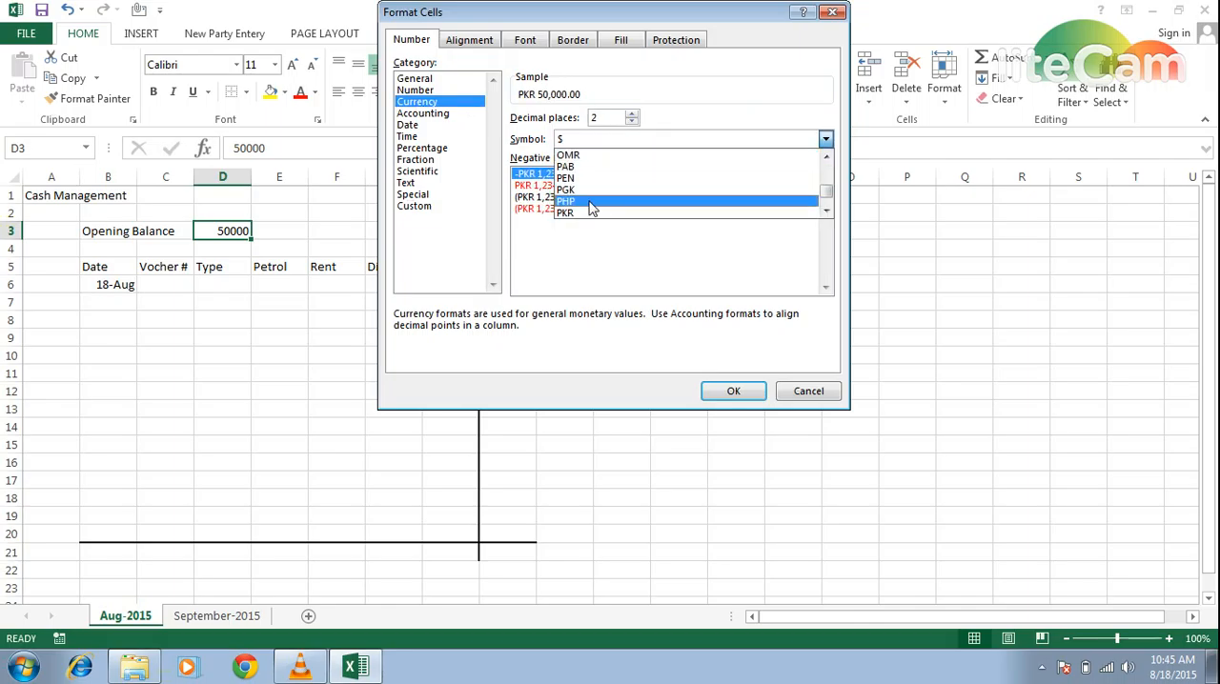
left_click(617, 213)
left_click(630, 122)
left_click(631, 122)
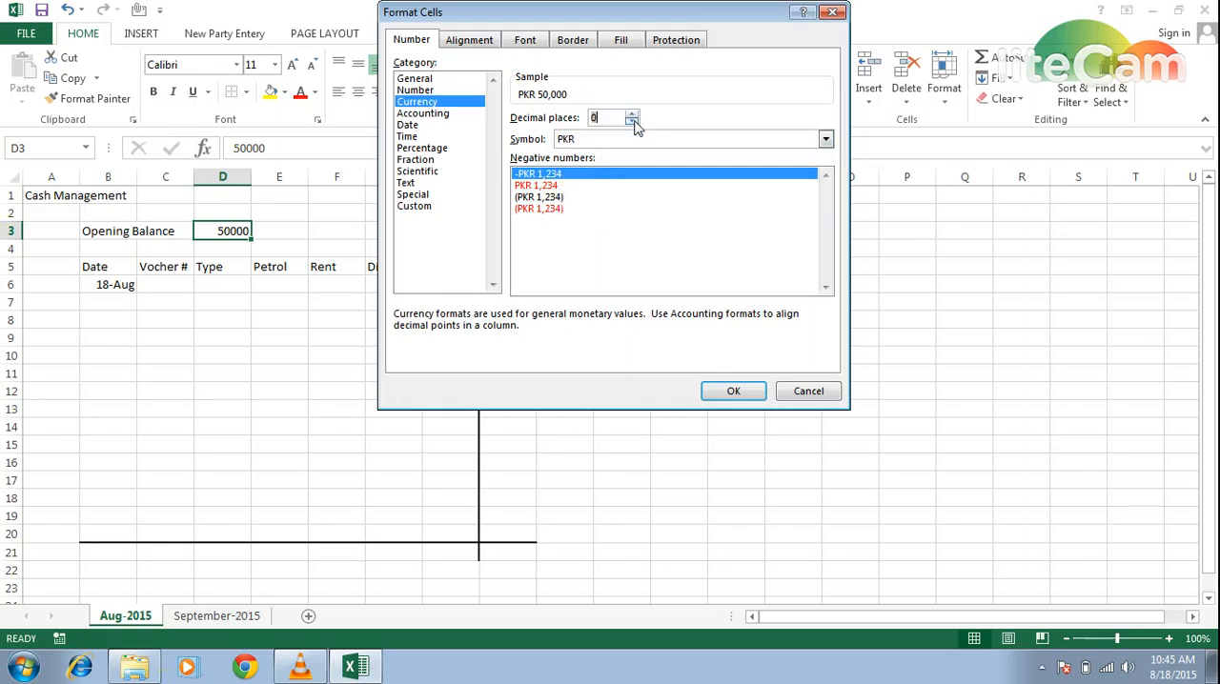
left_click(717, 394)
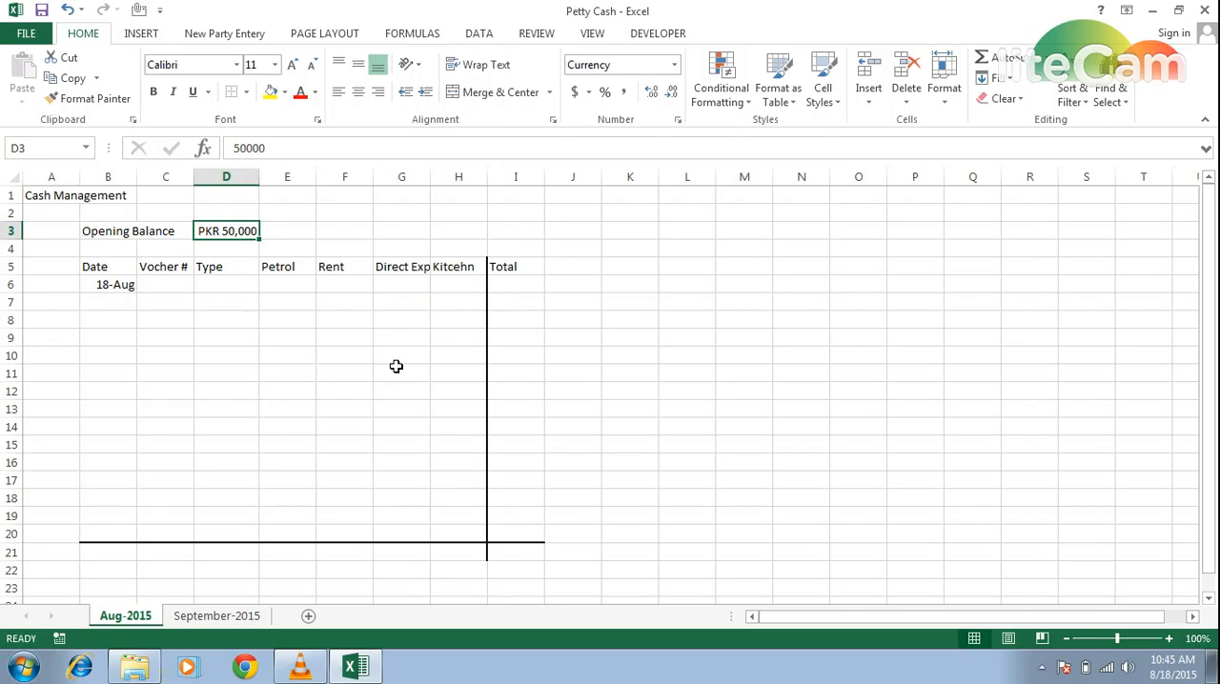
- Select cell I21 beneath the Total column's bottom border
left_click(520, 447)
key("Down")
key("Down")
key("Down")
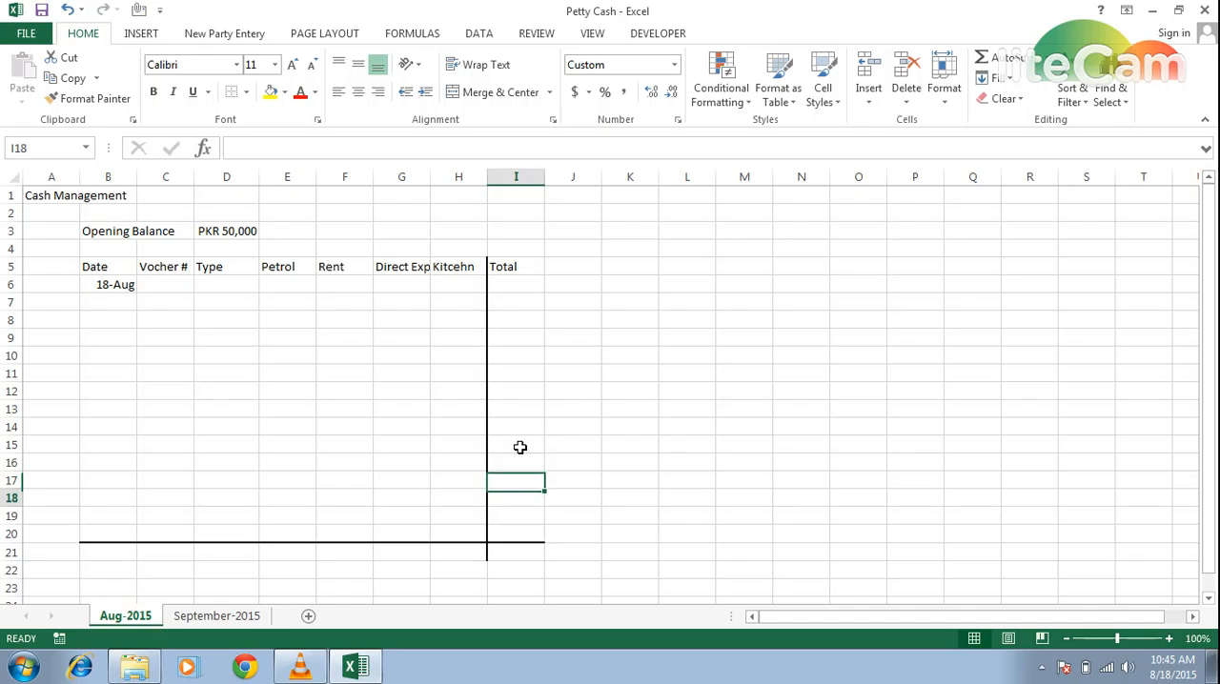
key("Down")
key("Down")
key("Down")
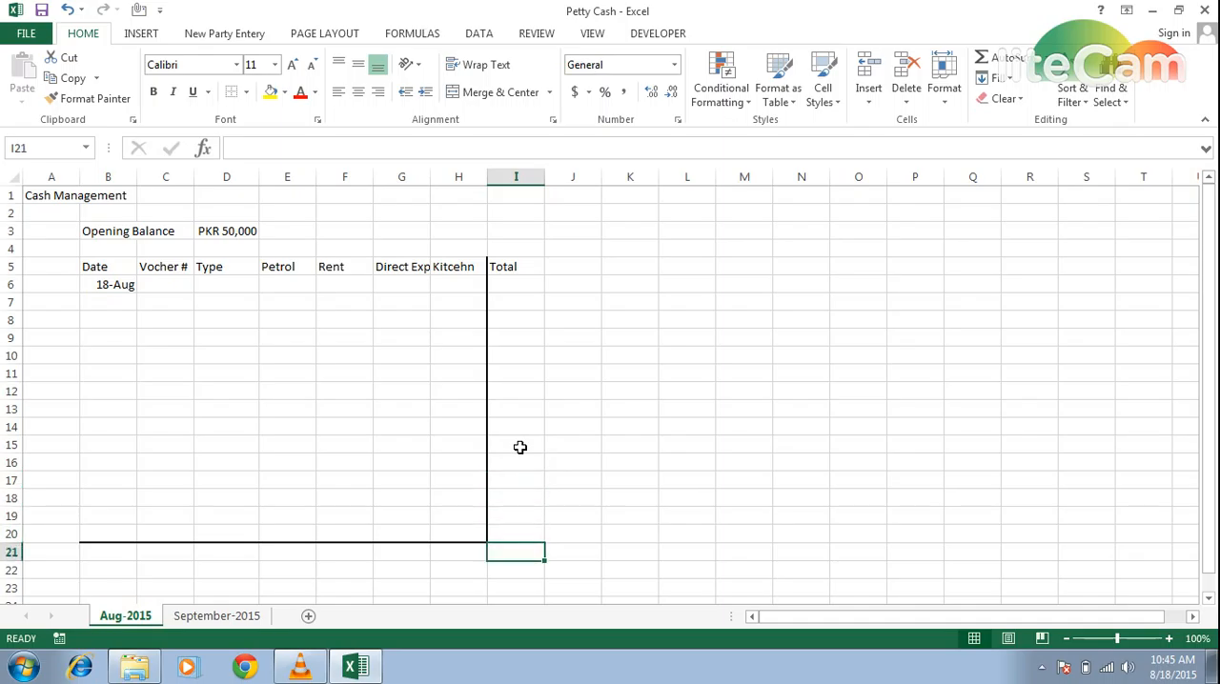